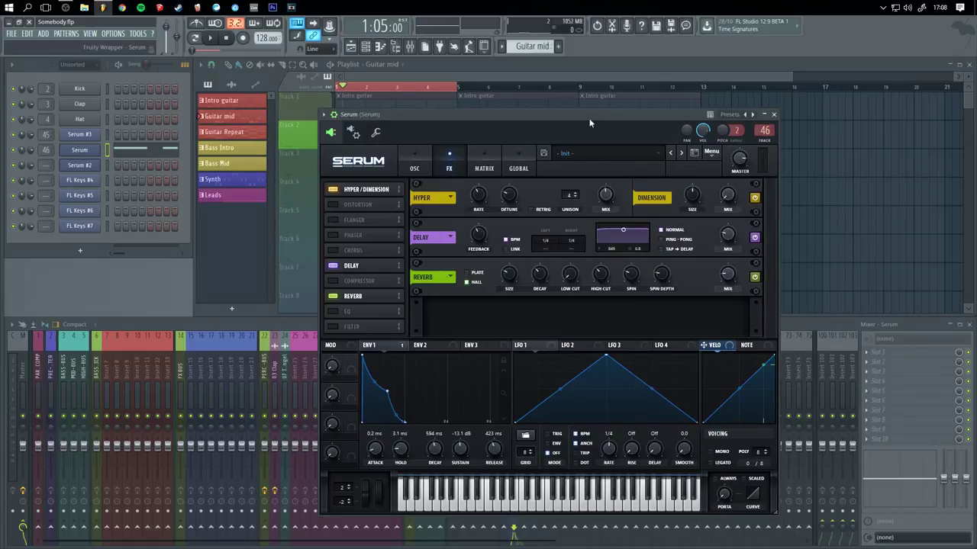
left_click_drag(589, 122, 689, 97)
left_click(489, 141)
left_click(526, 134)
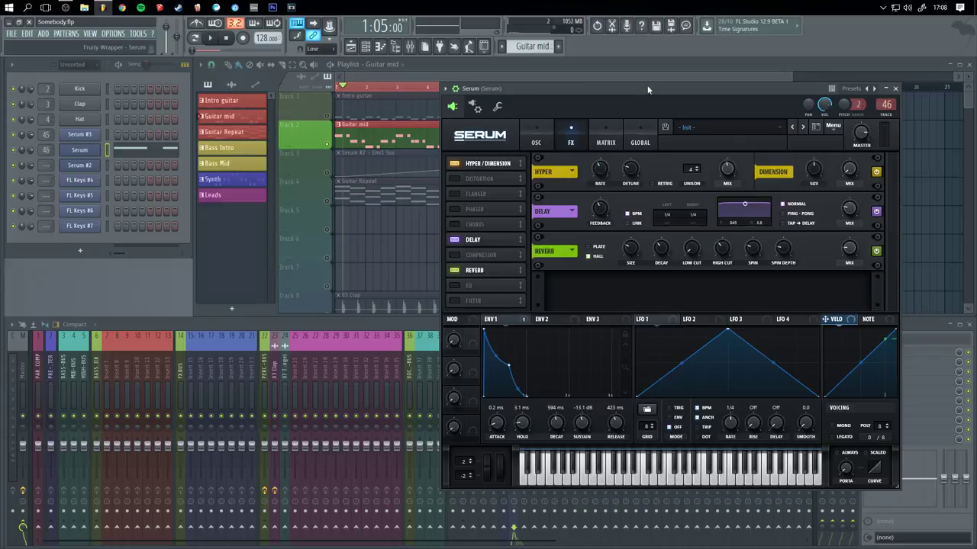
left_click_drag(648, 90, 644, 119)
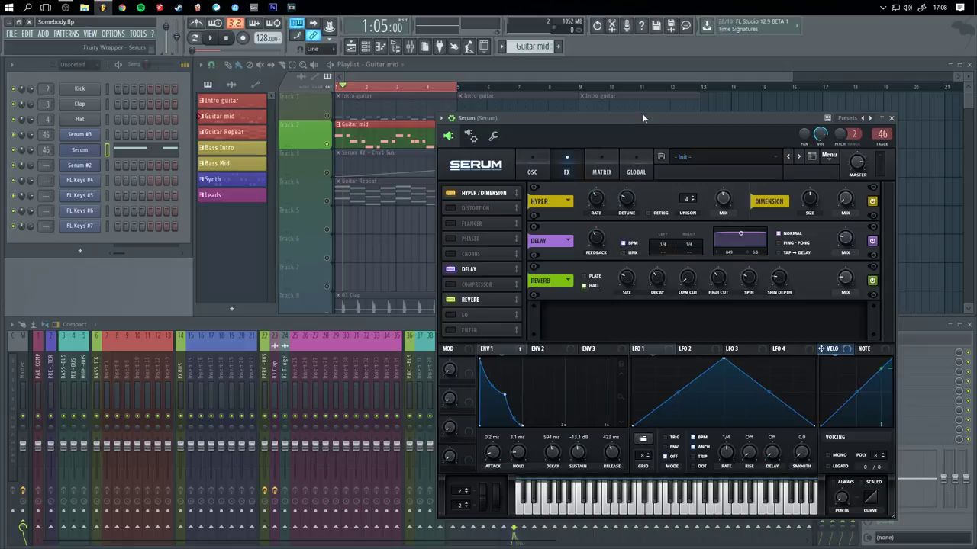
- On the oscillator page, set Envelope 1's decay to 463 ms and sustain to -16.3 dB
left_click(538, 161)
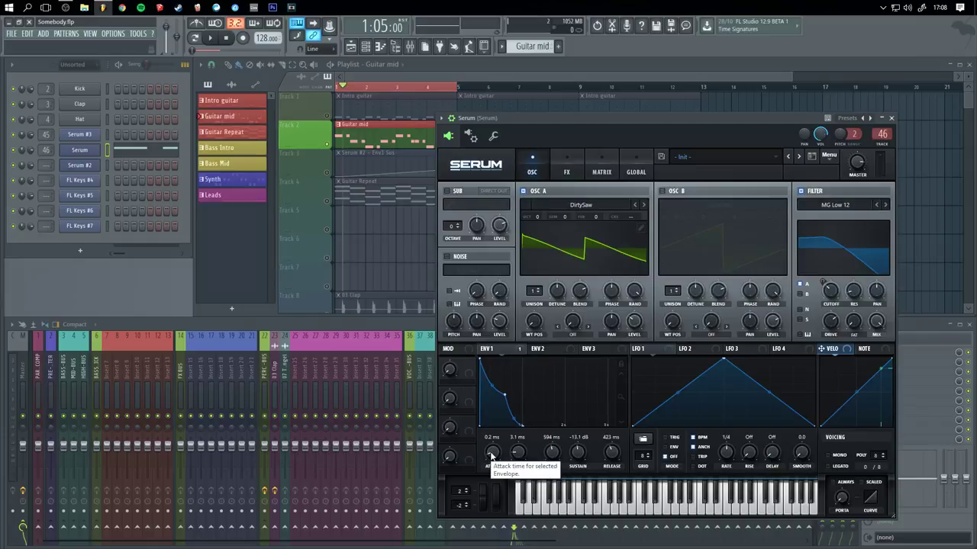
left_click_drag(553, 452, 554, 456)
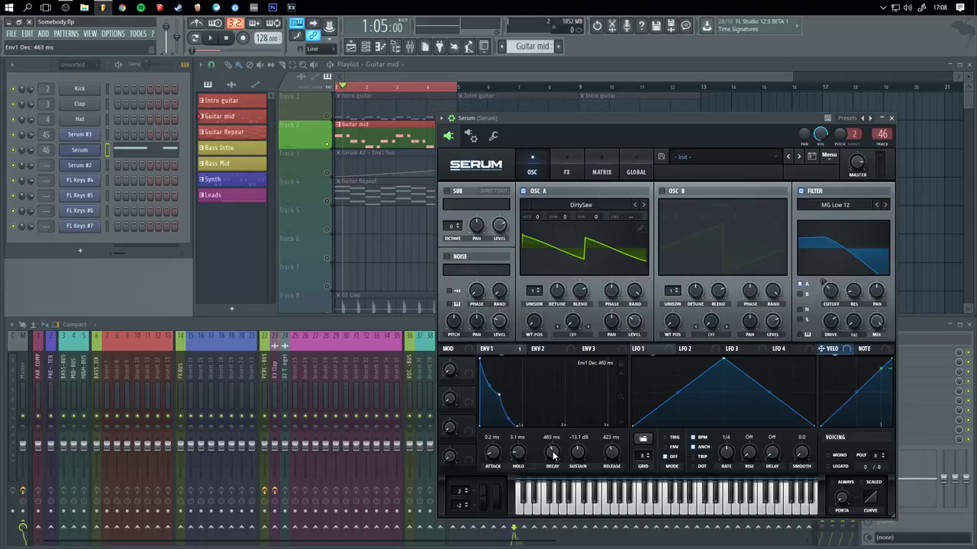
left_click_drag(580, 454, 573, 462)
left_click_drag(603, 120, 538, 130)
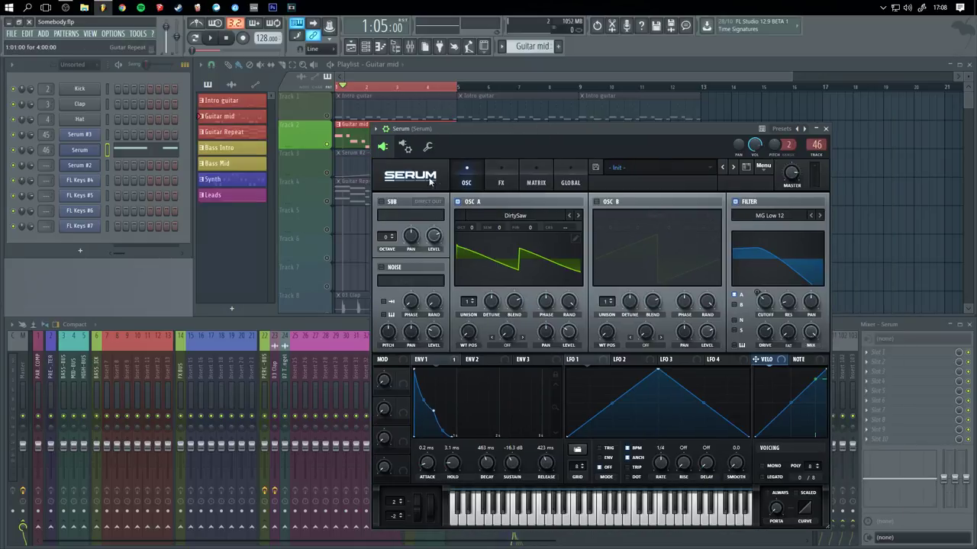
left_click_drag(443, 145, 492, 129)
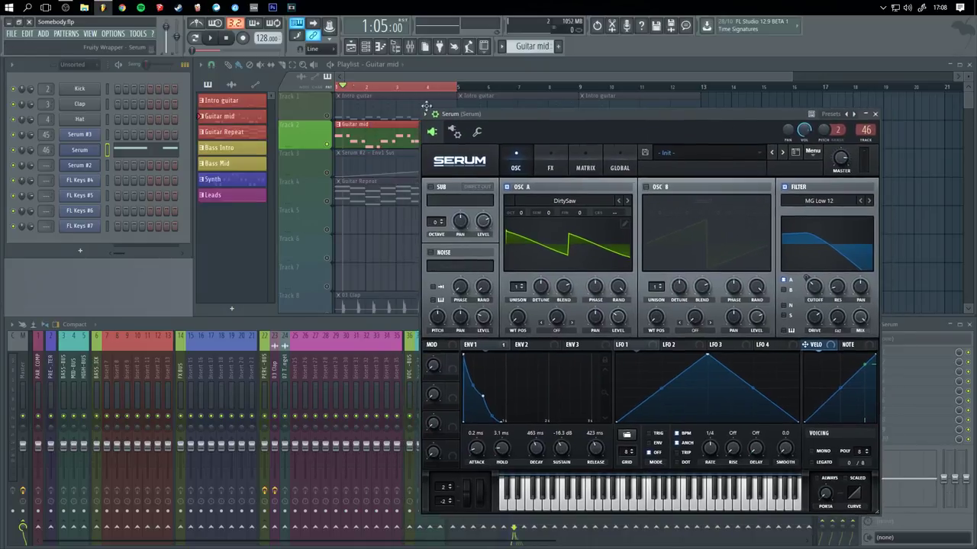
- Play the Guitar mid pattern to audition the adjusted pluck sound, and stop playback
left_click(210, 38)
left_click_drag(555, 113, 564, 89)
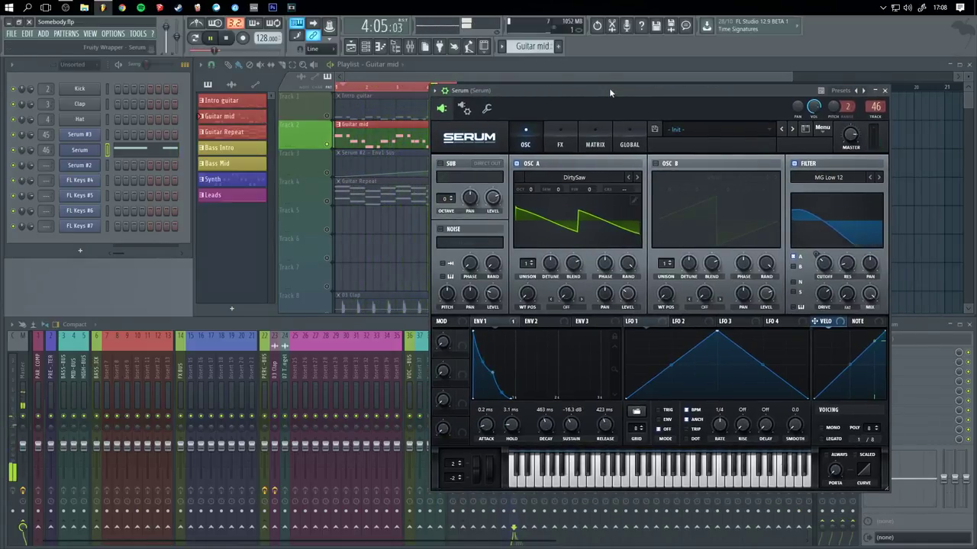
left_click_drag(609, 88, 589, 113)
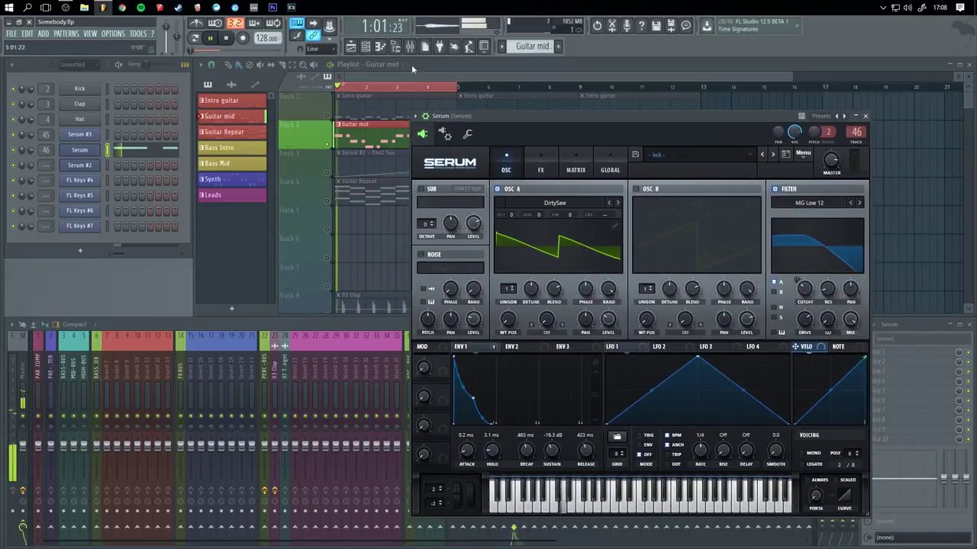
left_click(227, 42)
left_click_drag(672, 115, 629, 111)
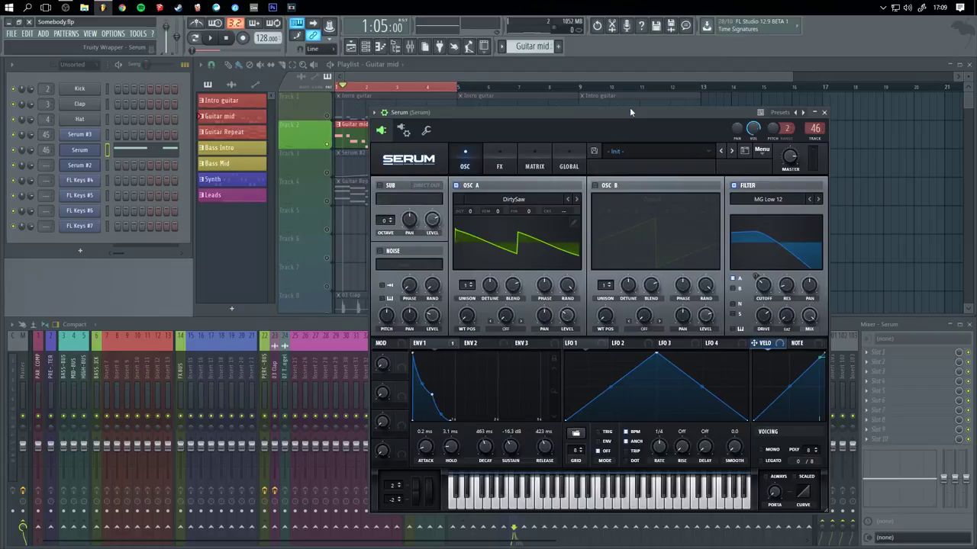
- Save the current Serum sound as a user preset named PLUCKS ANTON
left_click(762, 151)
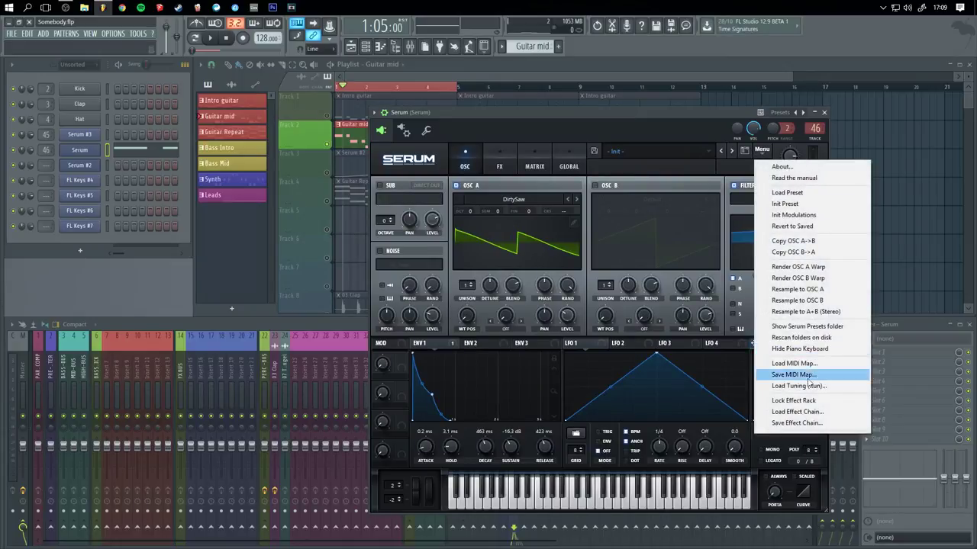
left_click(633, 110)
left_click(593, 151)
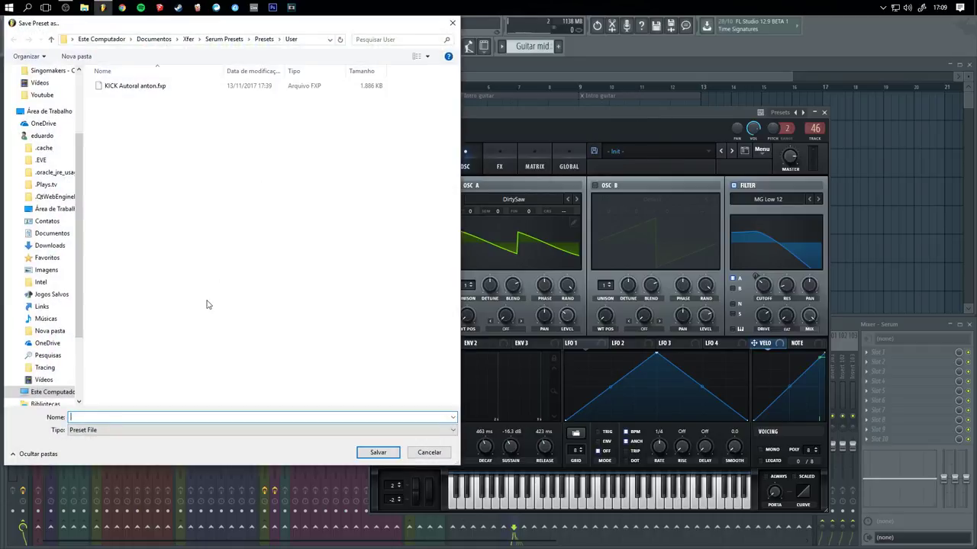
type("PLUCKS ANTON")
key("Return")
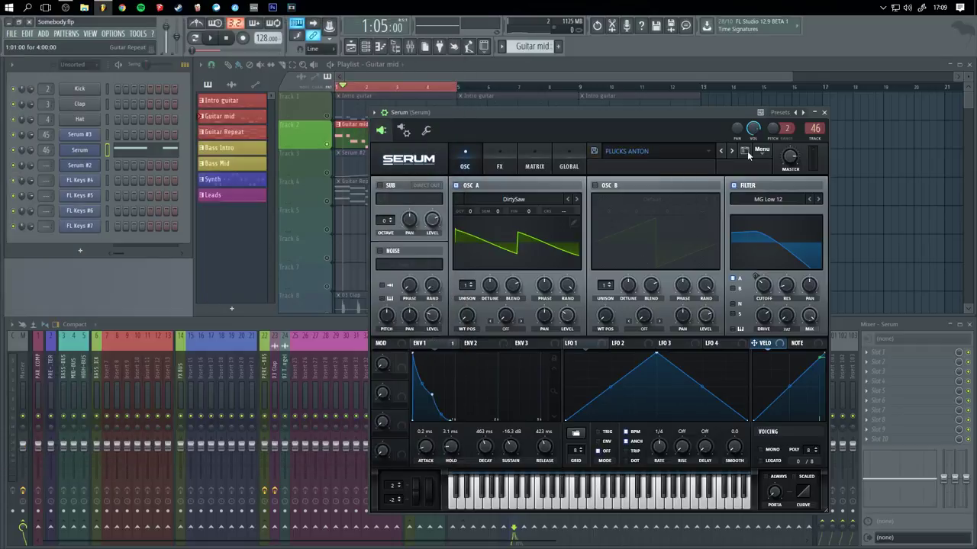
- Initialize the Serum preset, check its matrix and effects pages, and return to the oscillator page
left_click(766, 150)
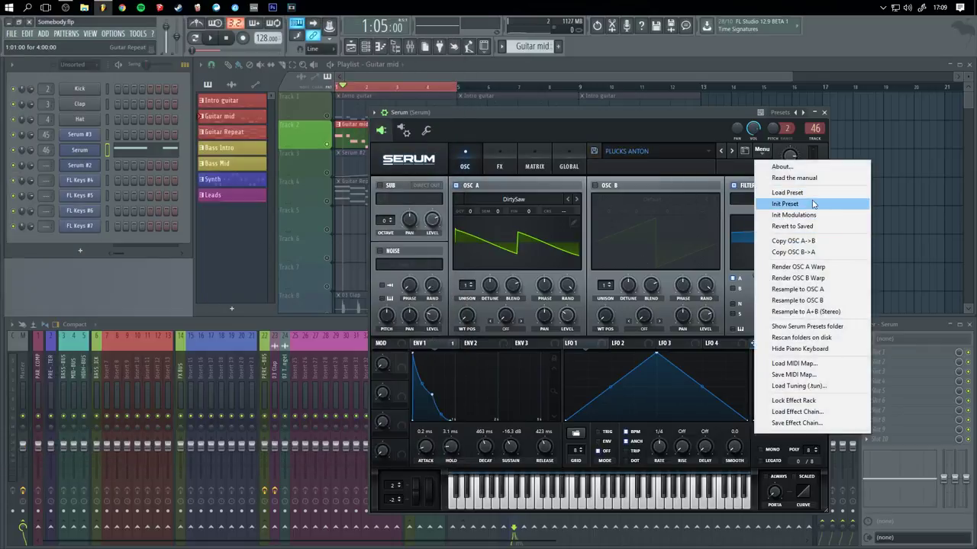
left_click(813, 203)
left_click(534, 165)
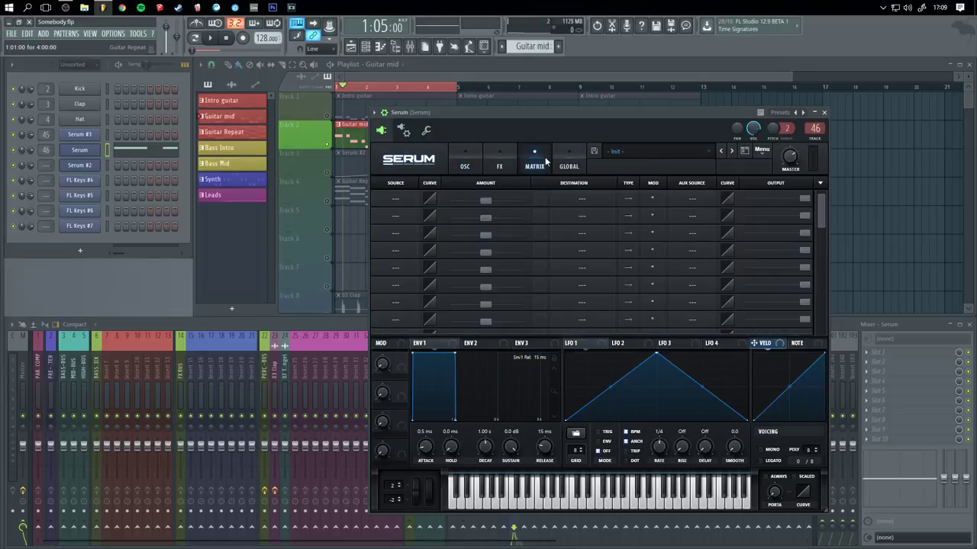
left_click(499, 166)
left_click(465, 165)
left_click_drag(540, 112, 588, 77)
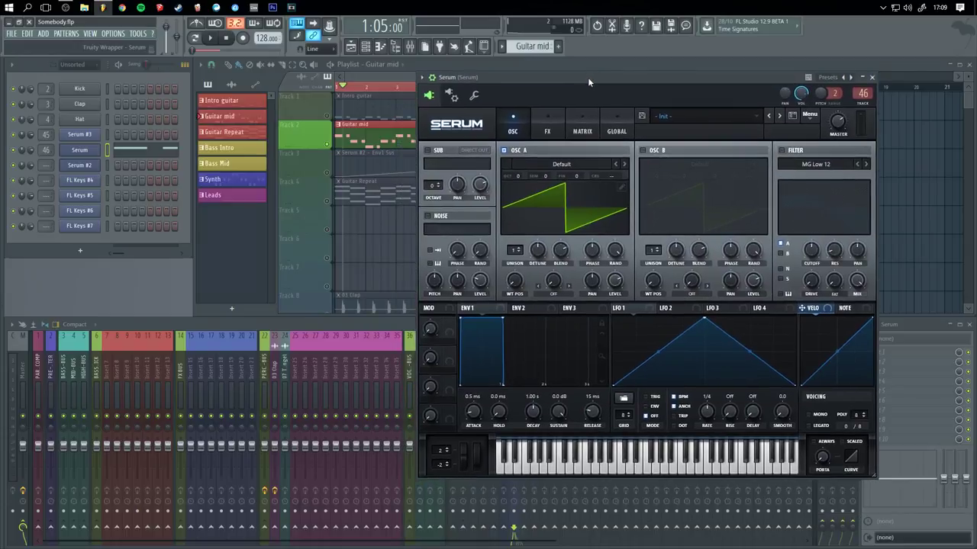
- During playback, shape Envelope 1 into a pluck with 464 ms decay, -17.4 dB sustain and 528 ms release
key("space")
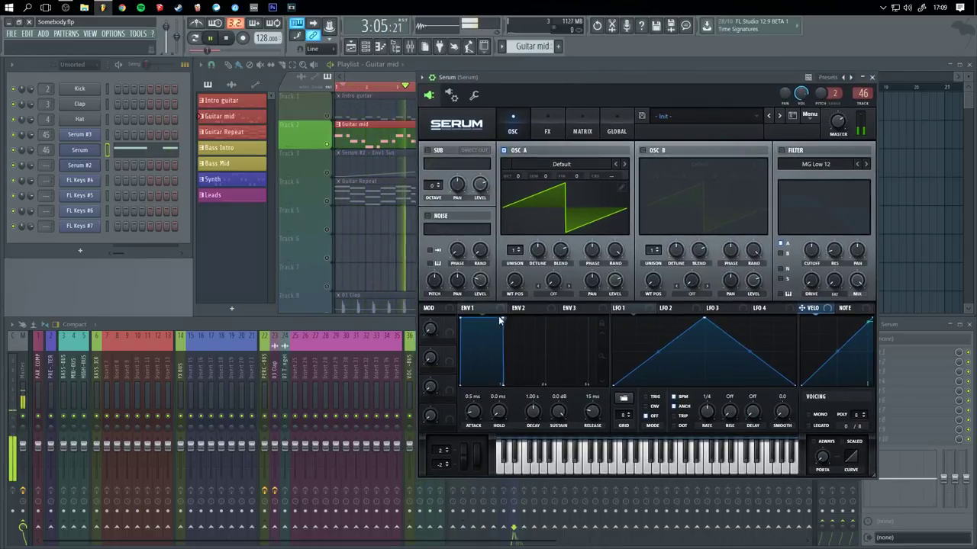
left_click_drag(504, 318, 502, 387)
mouse_move(488, 354)
left_mouse_down()
mouse_move(477, 367)
mouse_move(502, 386)
mouse_move(480, 360)
left_mouse_up()
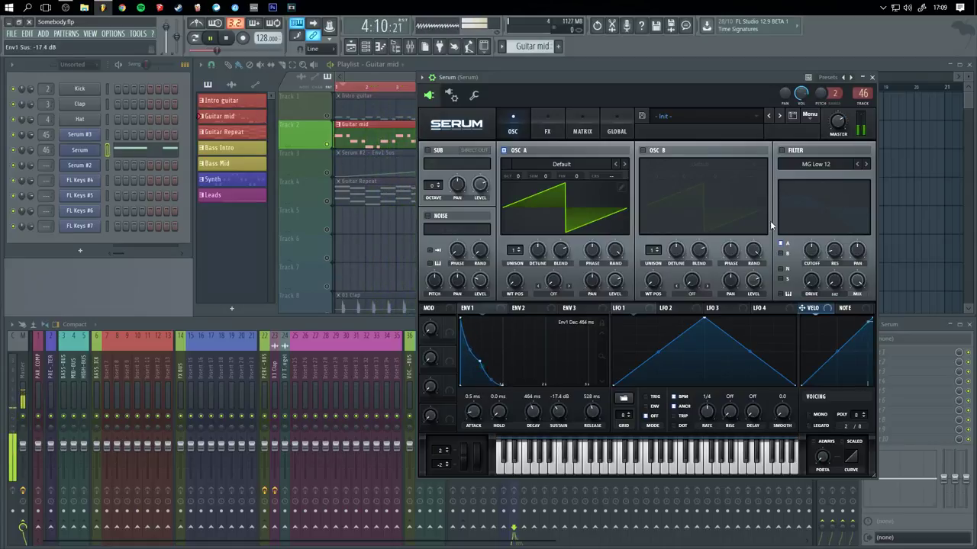
left_click(228, 40)
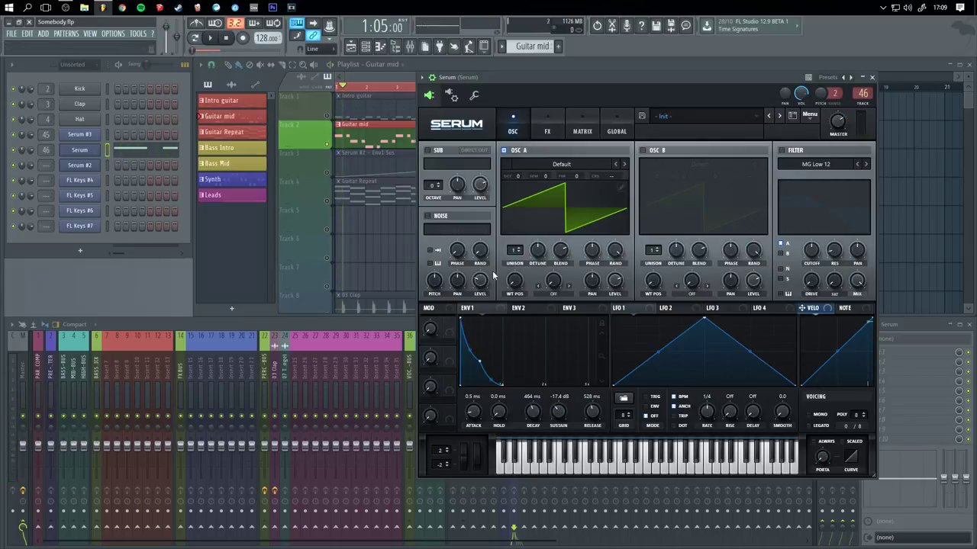
- Refine Envelope 1 with 0.9 ms attack, 513 ms decay, a 67% decay curve and 442 ms release
mouse_move(470, 417)
left_mouse_down()
mouse_move(473, 401)
mouse_move(470, 419)
mouse_move(468, 411)
left_mouse_up()
left_click_drag(532, 412, 528, 410)
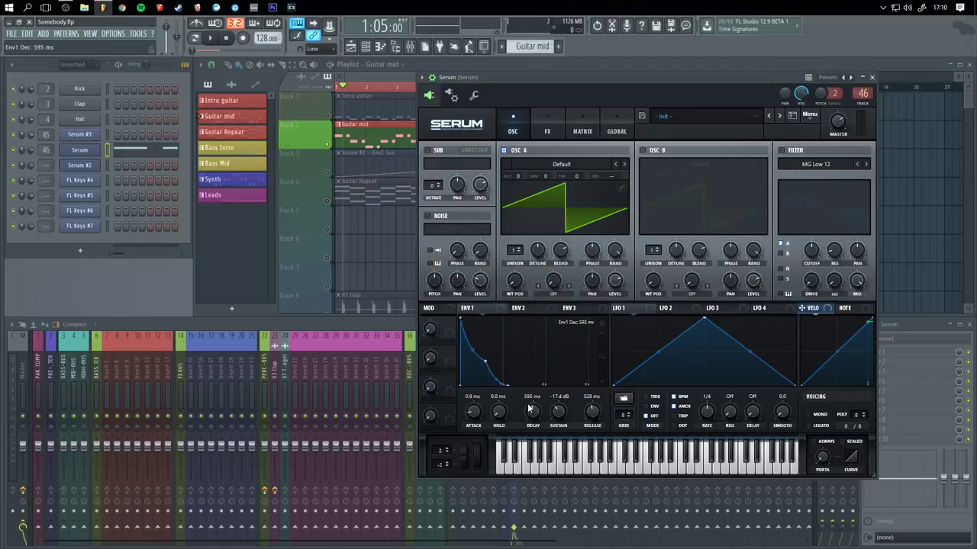
left_click_drag(473, 358, 470, 354)
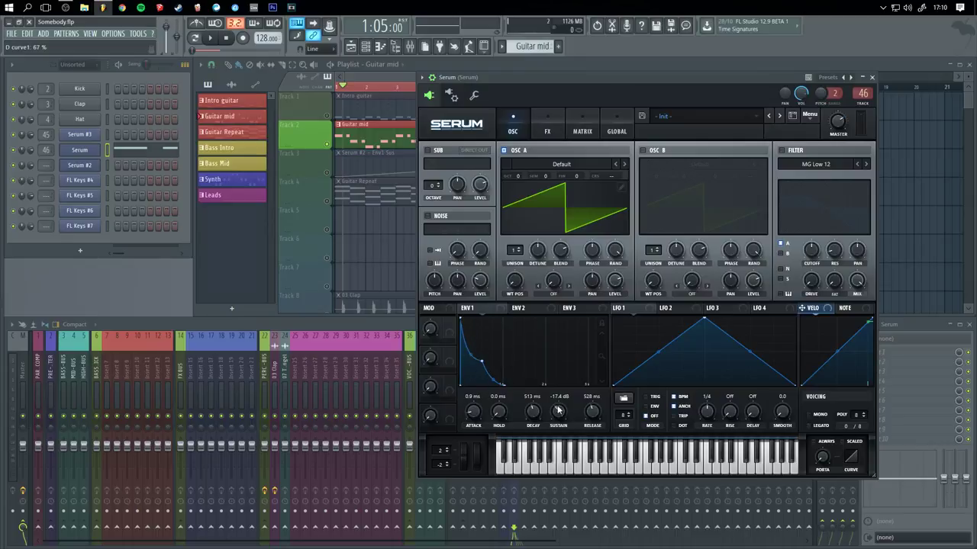
left_click_drag(505, 384, 493, 396)
- Enable the filter and keep its type on MG Low 12
left_click(781, 151)
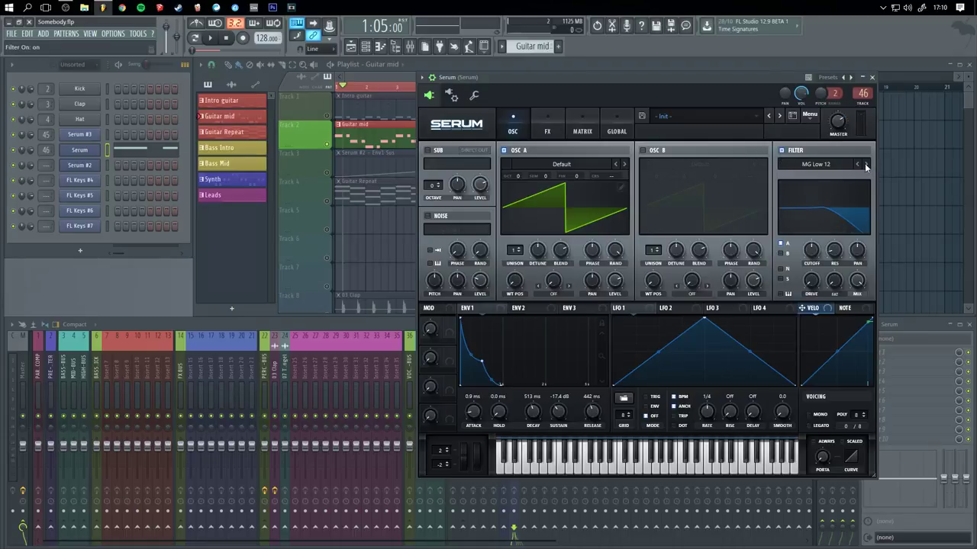
left_click(865, 165)
left_click(859, 164)
- During playback, set Envelope 1's release to 243 ms and assign it to the filter cutoff, lowering the cutoff to 126 Hz
key("space")
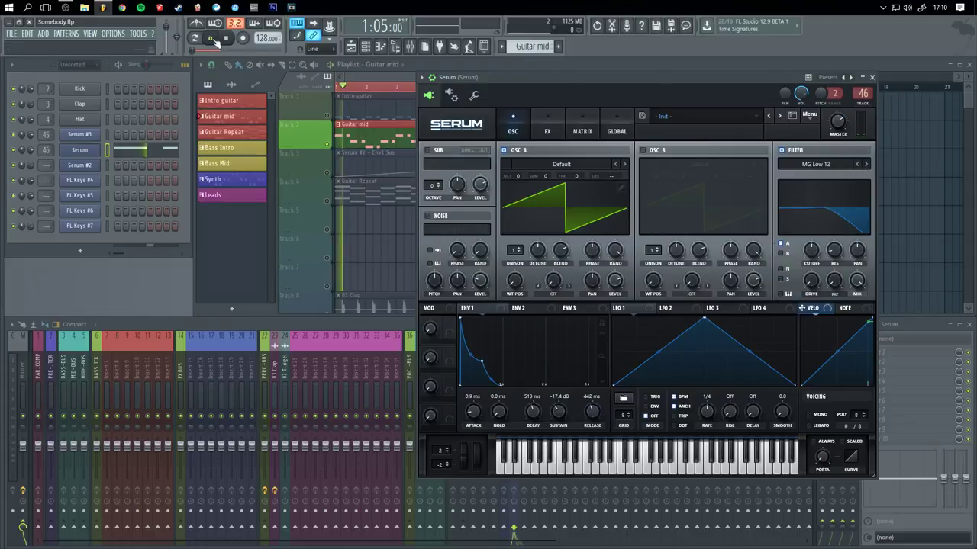
left_click_drag(593, 77, 526, 100)
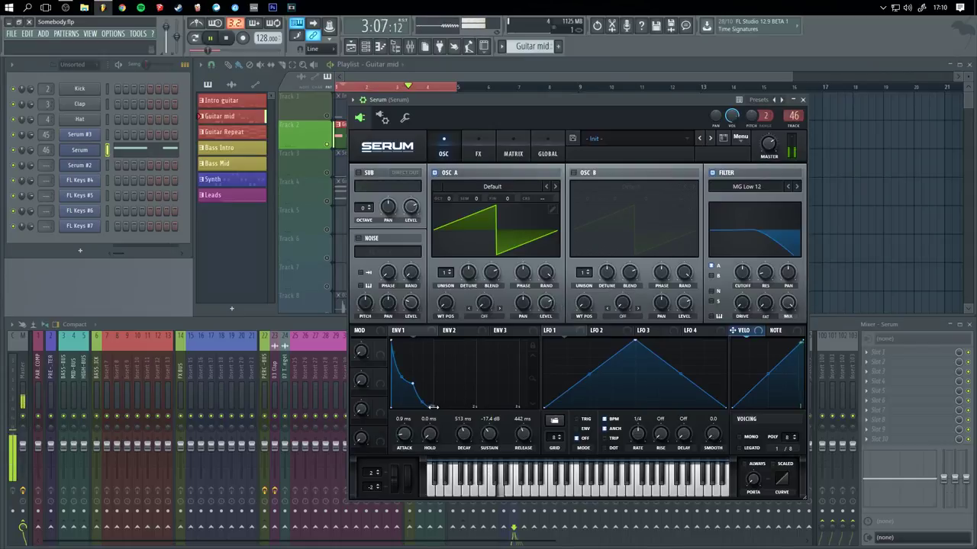
left_click_drag(432, 407, 416, 411)
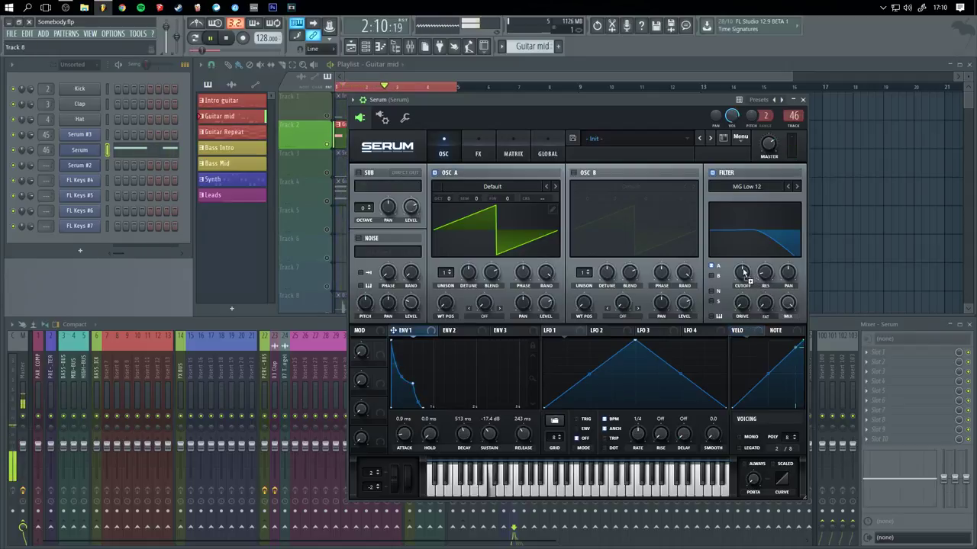
left_click_drag(734, 264, 735, 279)
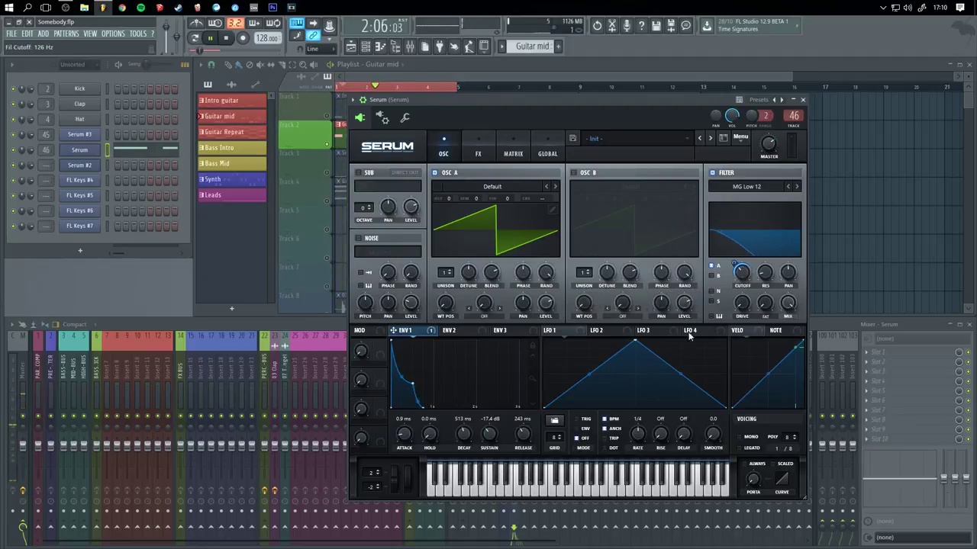
- Shape Envelope 2 with 653 ms decay, 35.29% sustain and 402 ms release while auditioning the pattern
left_click(456, 331)
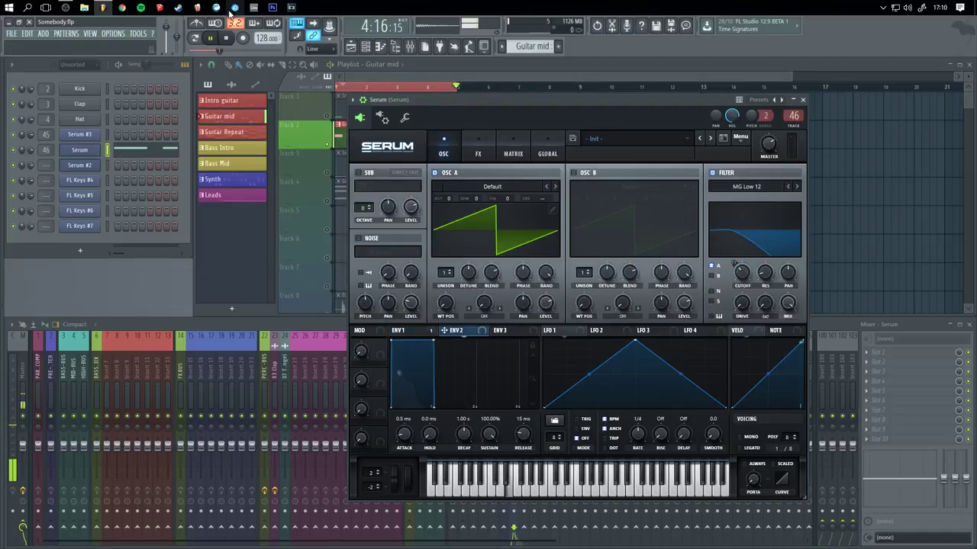
key("space")
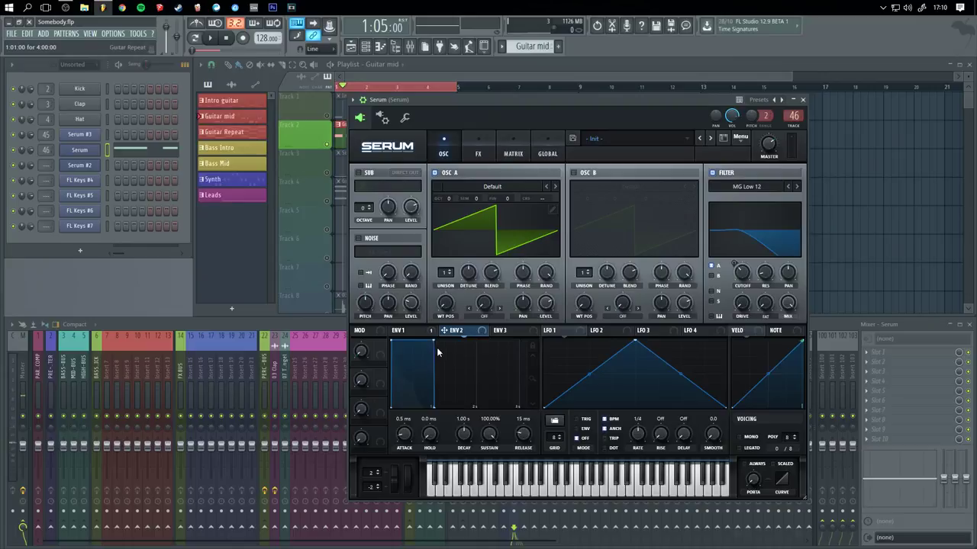
left_click_drag(434, 343, 415, 375)
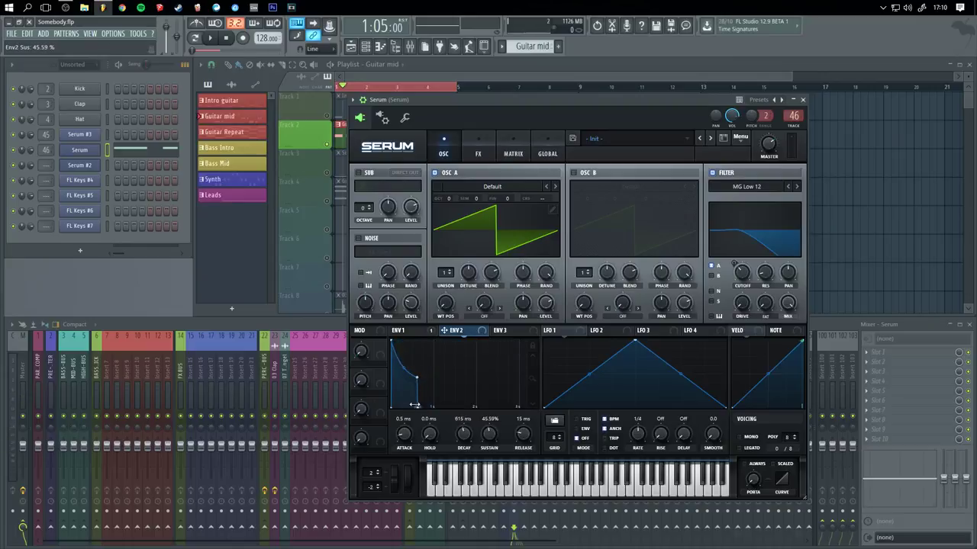
left_click_drag(414, 405, 443, 413)
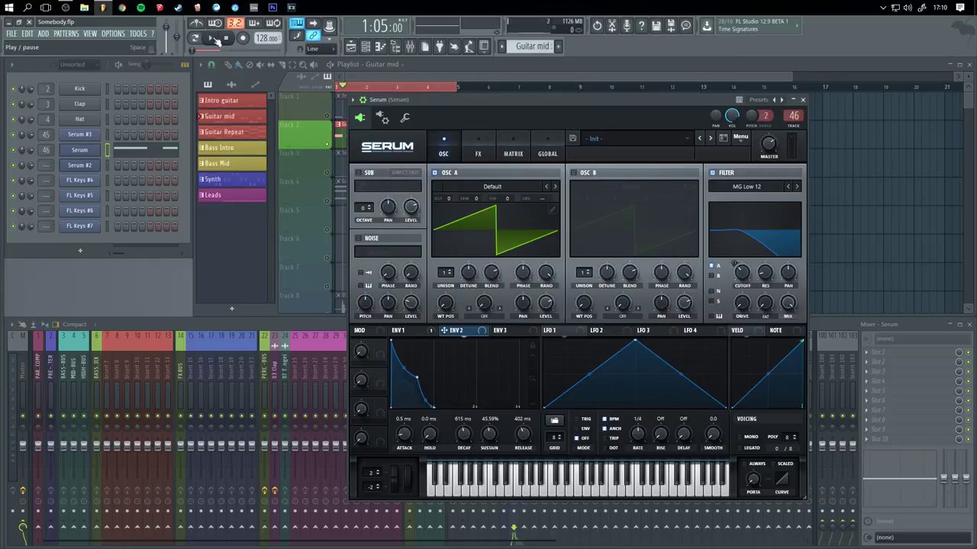
key("space")
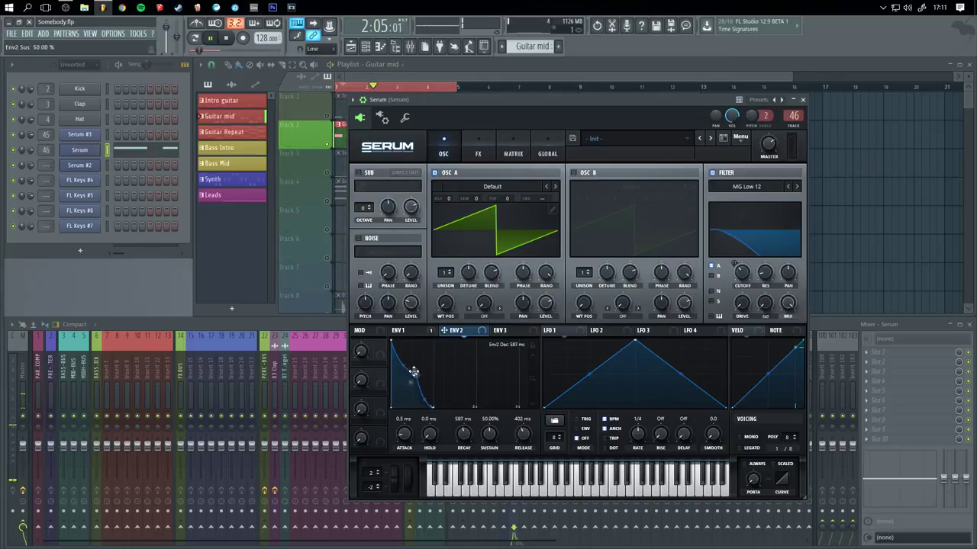
mouse_move(410, 371)
left_mouse_down()
mouse_move(478, 366)
mouse_move(458, 359)
mouse_move(418, 370)
mouse_move(418, 385)
left_mouse_up()
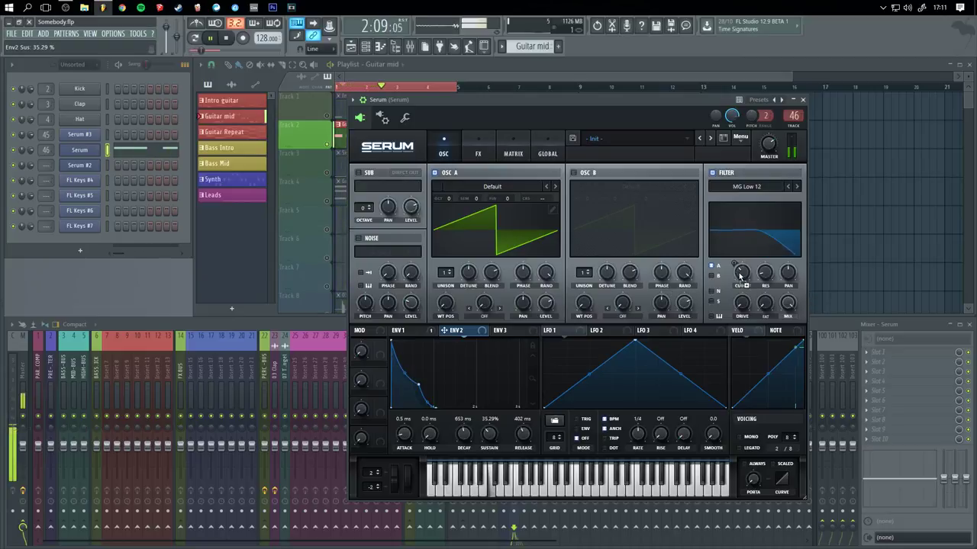
- Assign Envelope 2 to the filter drive, stop playback and check the modulation assignments of Envelopes 1 and 2
left_click_drag(438, 345, 728, 344)
left_click_drag(729, 331, 729, 328)
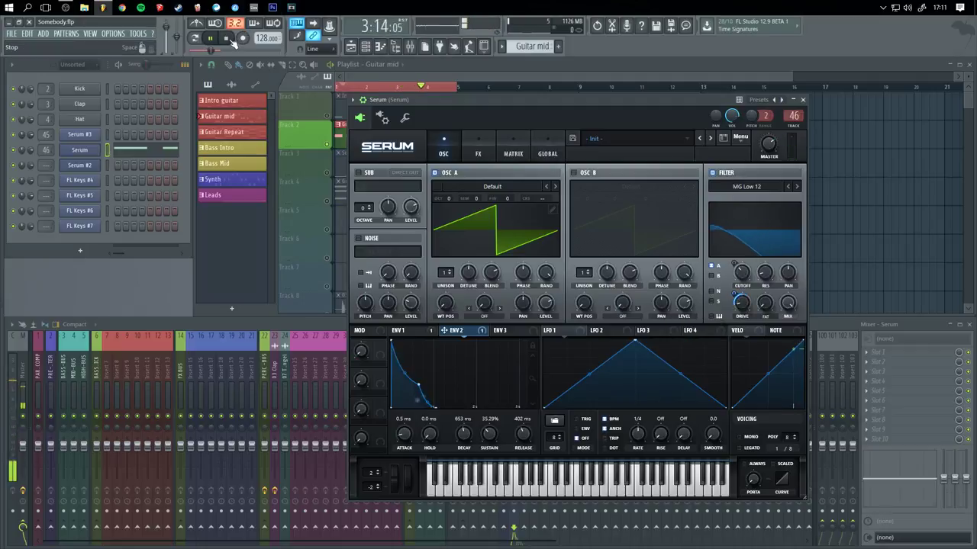
key("space")
left_click(404, 333)
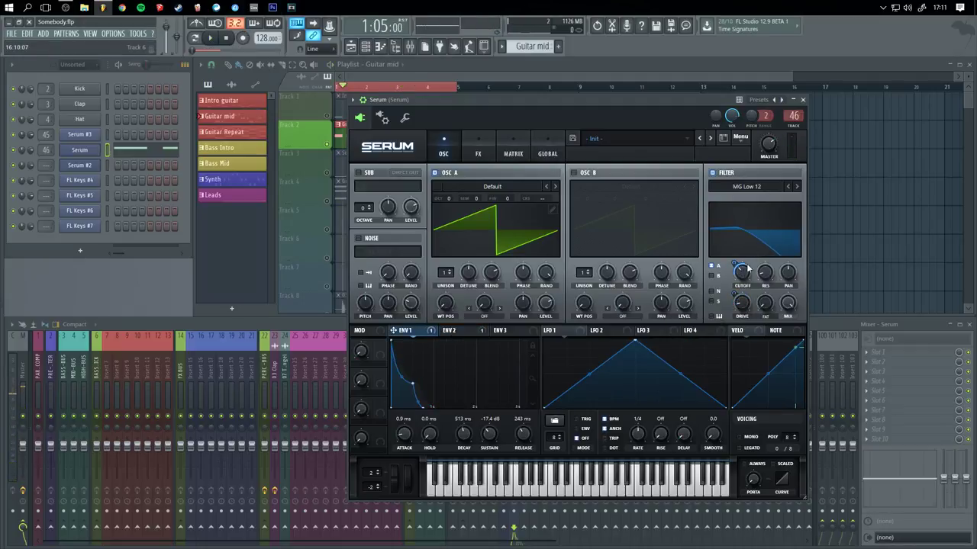
left_click(451, 331)
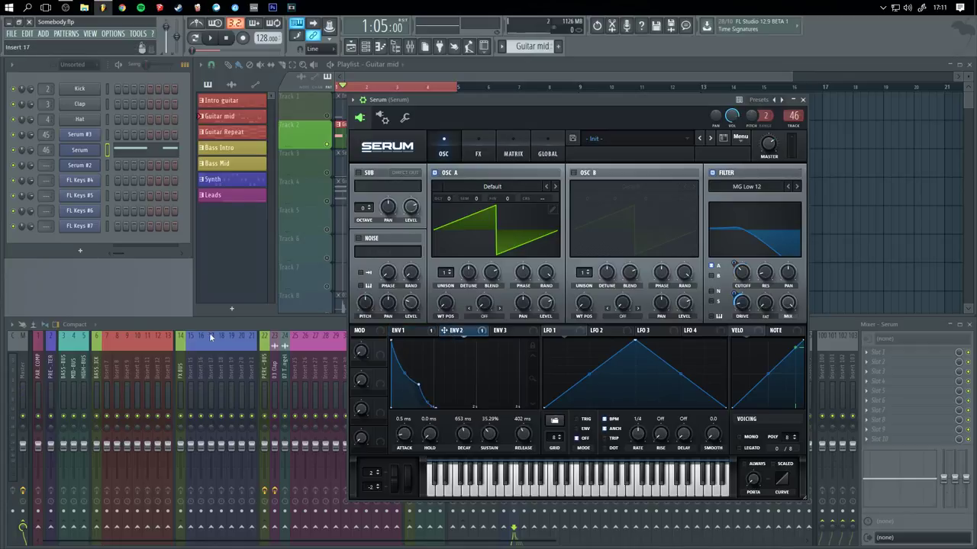
left_click_drag(585, 98, 595, 116)
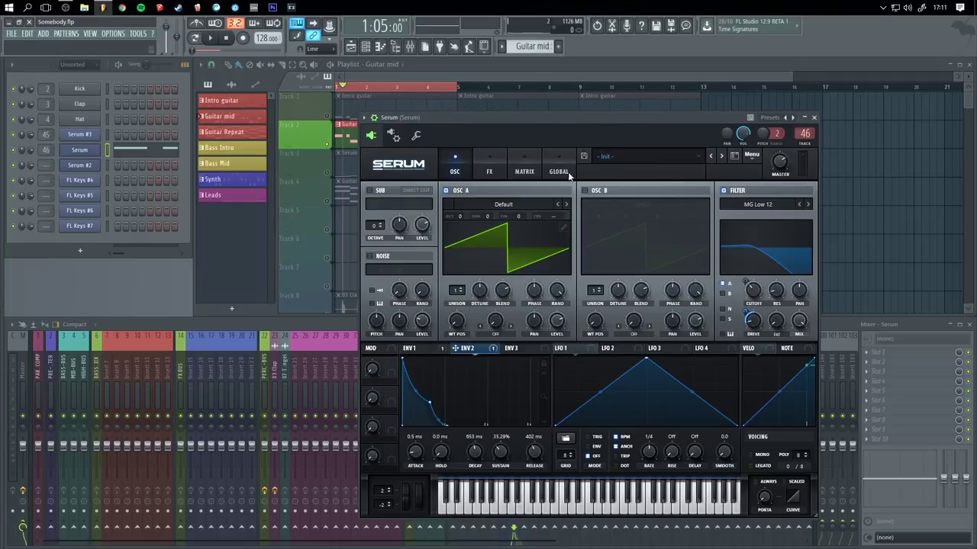
- Reshape Envelope 2 to 624 ms decay, 44.12% sustain and 341 ms release, and adjust its filter drive modulation during playback
left_click_drag(676, 113, 616, 99)
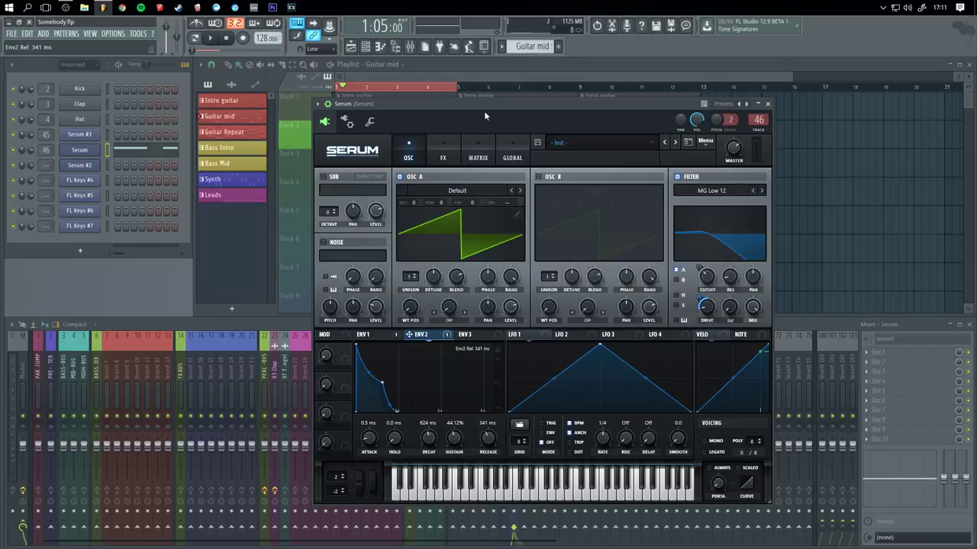
left_click_drag(485, 116, 576, 121)
key("space")
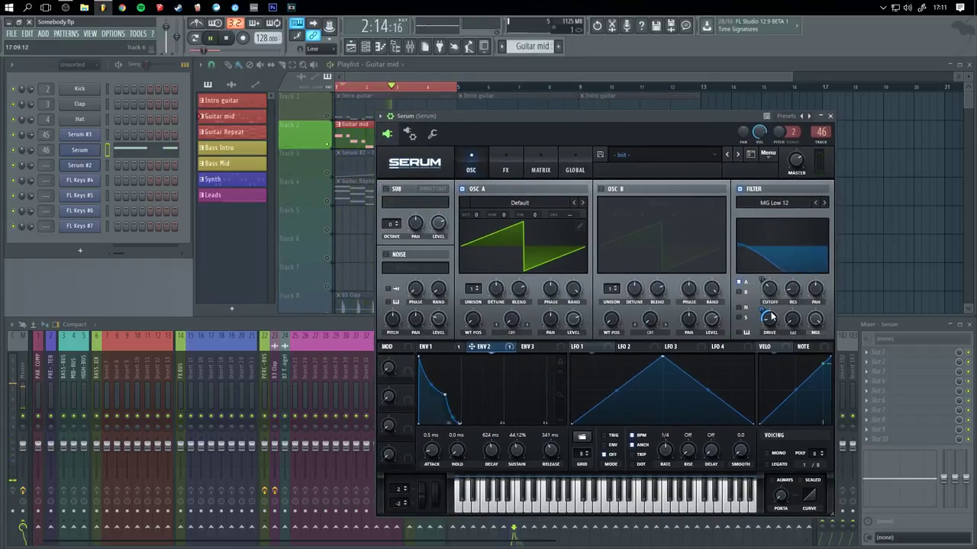
mouse_move(762, 311)
left_mouse_down()
mouse_move(758, 344)
mouse_move(757, 315)
left_mouse_up()
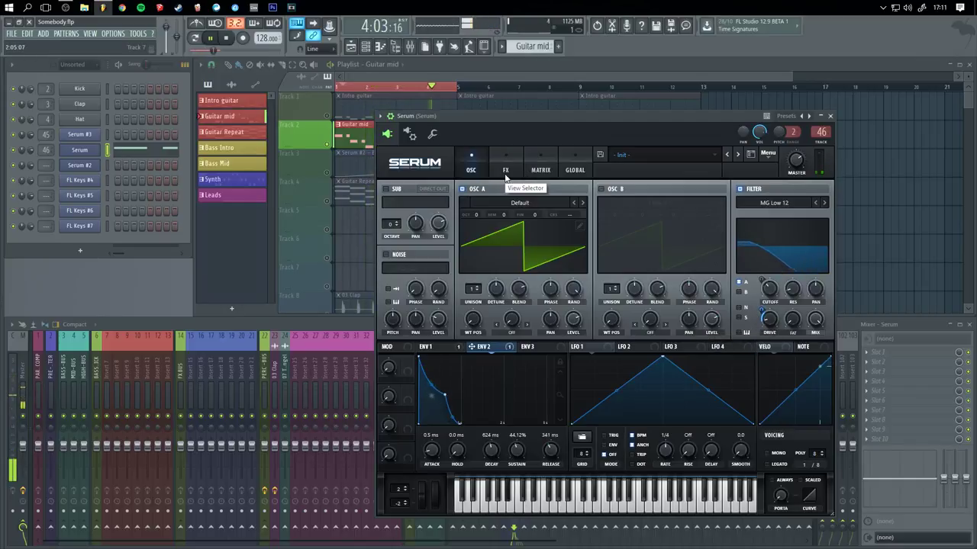
- Audition Digital wavetables on Oscillator A during playback, settle on Dist Sub Dskperc and stop playback
left_click(516, 204)
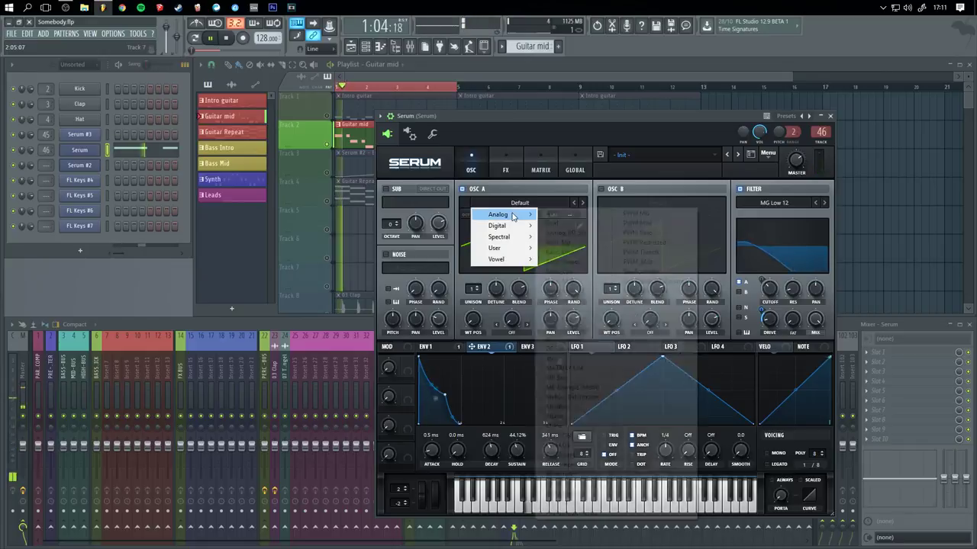
mouse_move(518, 229)
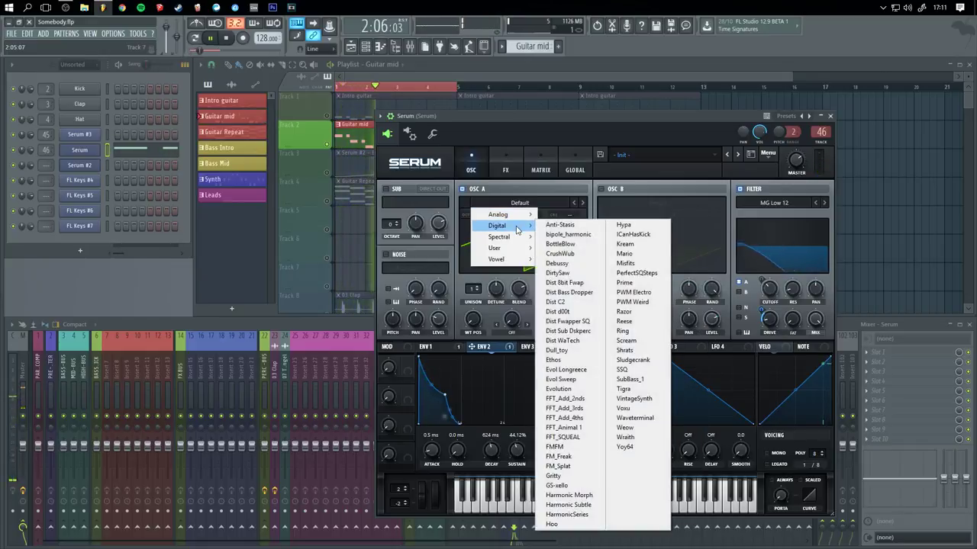
left_click(588, 274)
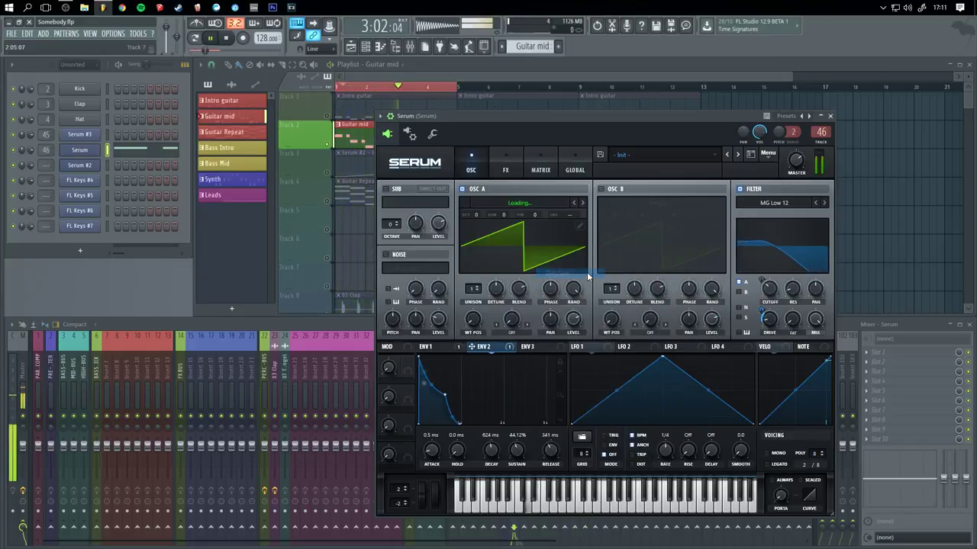
left_click(584, 204)
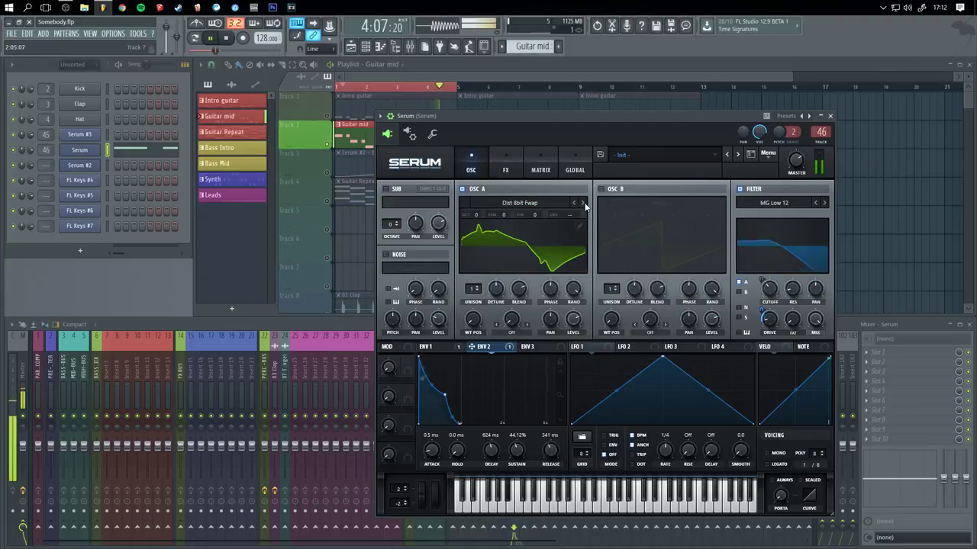
left_click(584, 205)
left_click(583, 205)
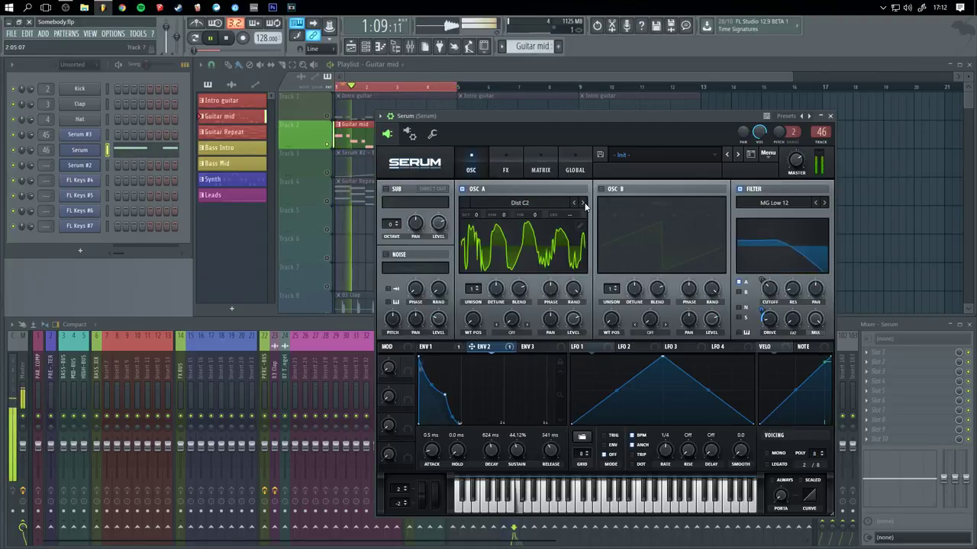
left_click(583, 204)
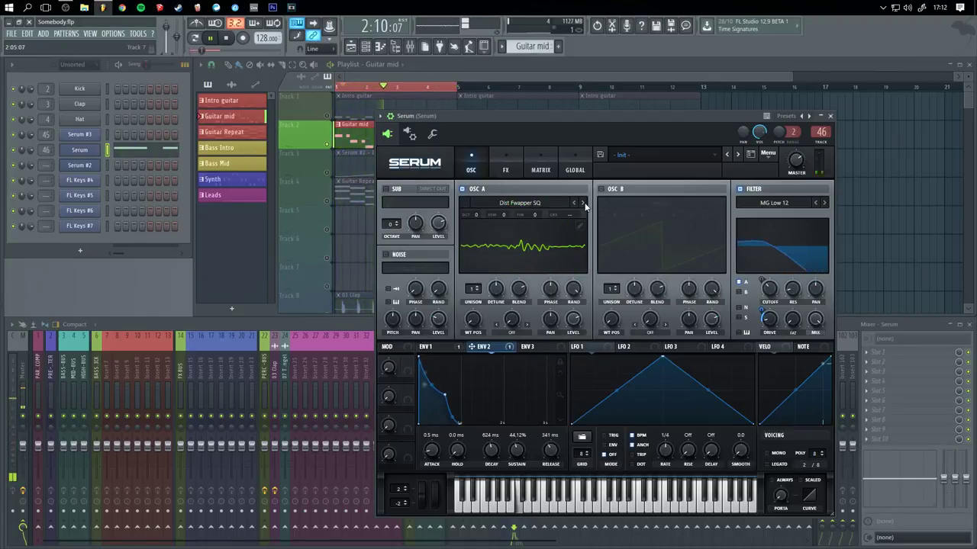
left_click(583, 205)
left_click(584, 205)
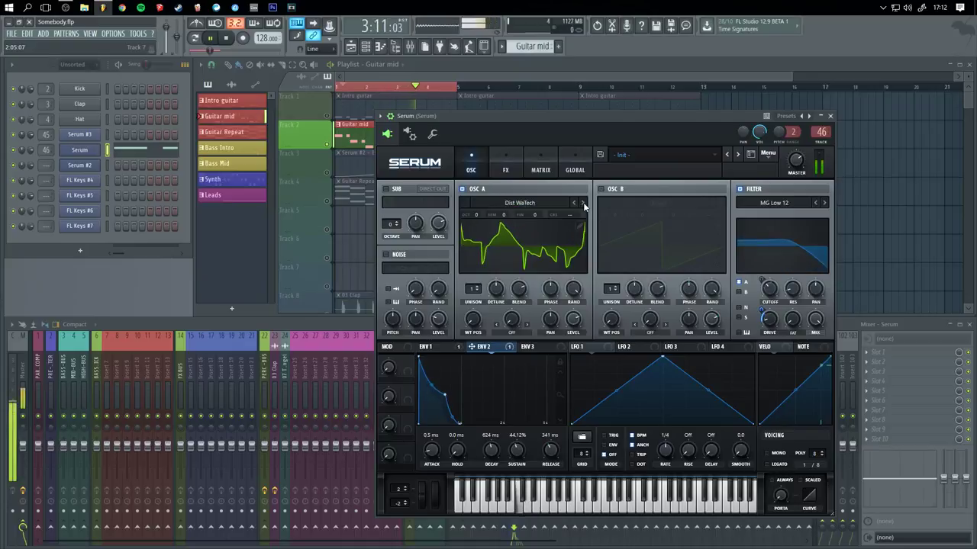
left_click(574, 205)
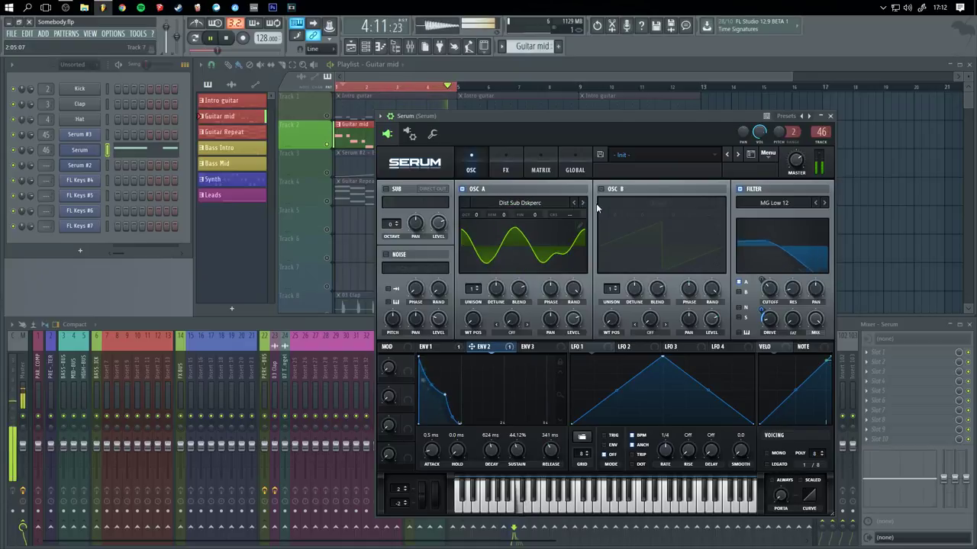
left_click(232, 42)
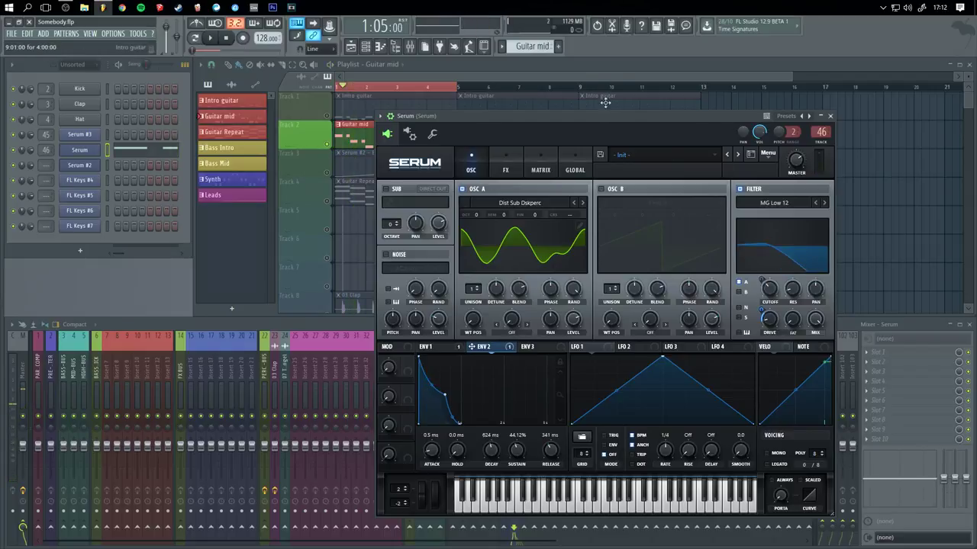
- Enable Oscillator B and load the Analog wavetable Acid into it
left_click_drag(606, 115, 575, 115)
left_click(570, 190)
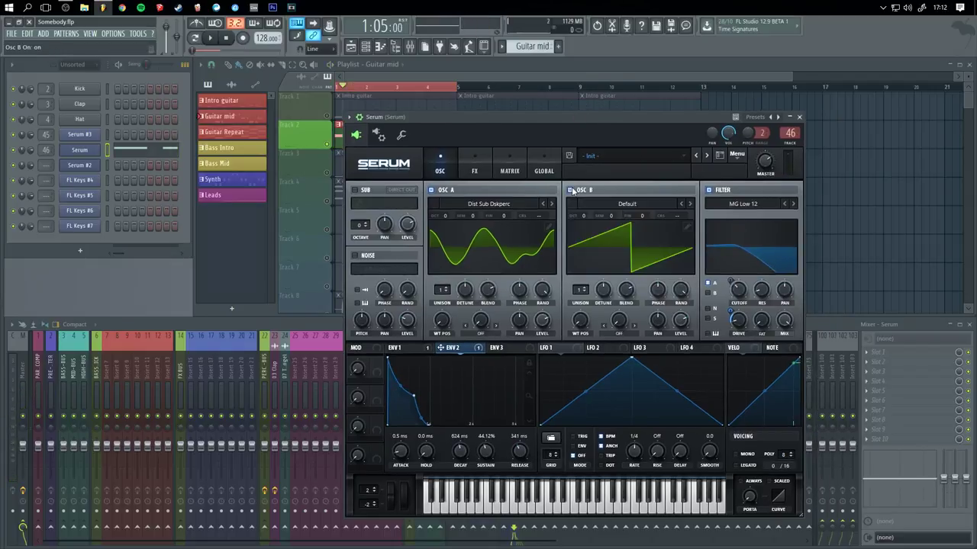
left_click(637, 204)
mouse_move(600, 216)
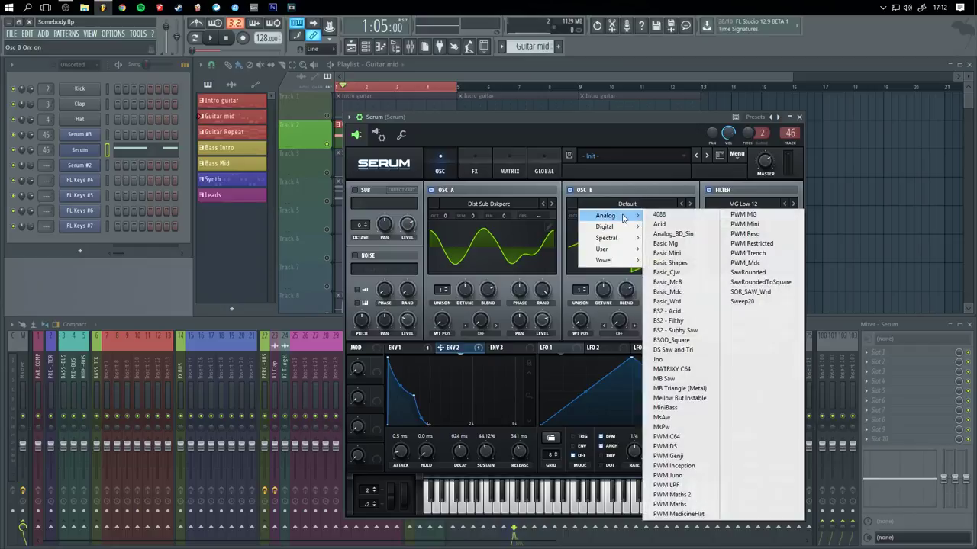
left_click(682, 224)
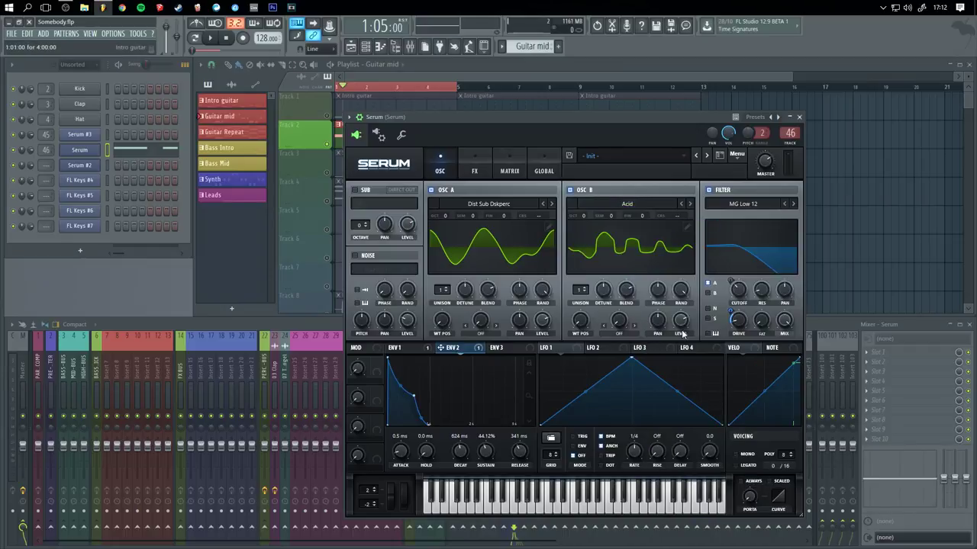
- Lower Oscillator B's level to 0%, try its level and wavetable position 111 during playback, and disable Oscillator B
left_click_drag(683, 334, 679, 384)
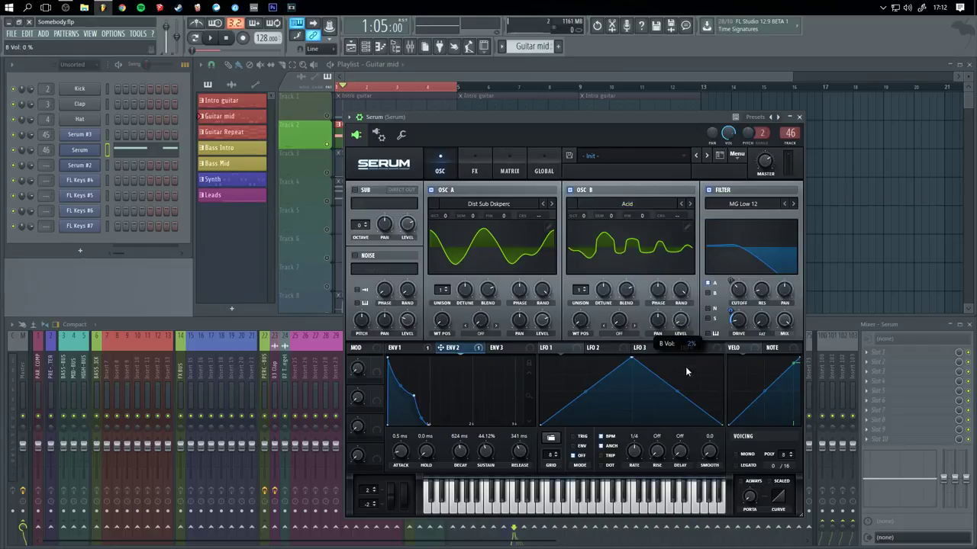
key("space")
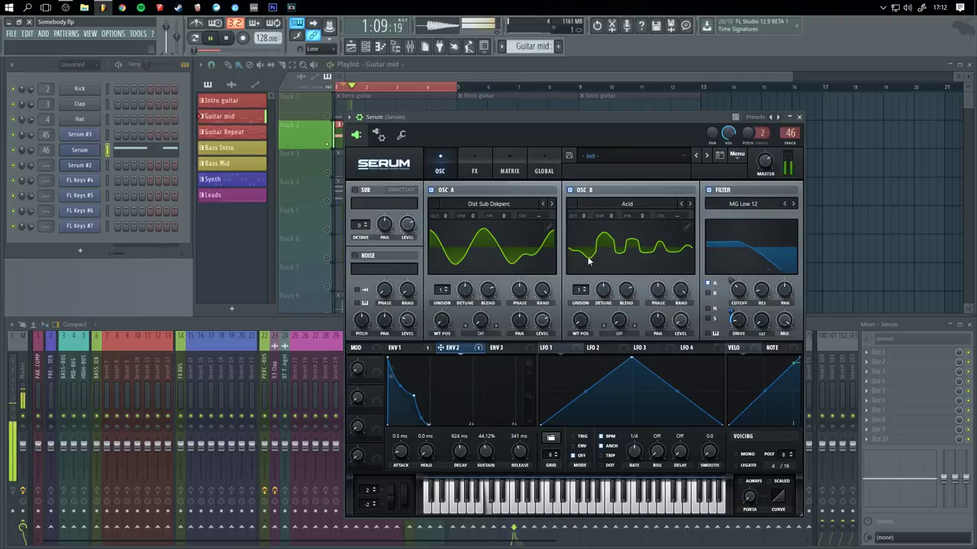
left_click_drag(680, 314, 629, 296)
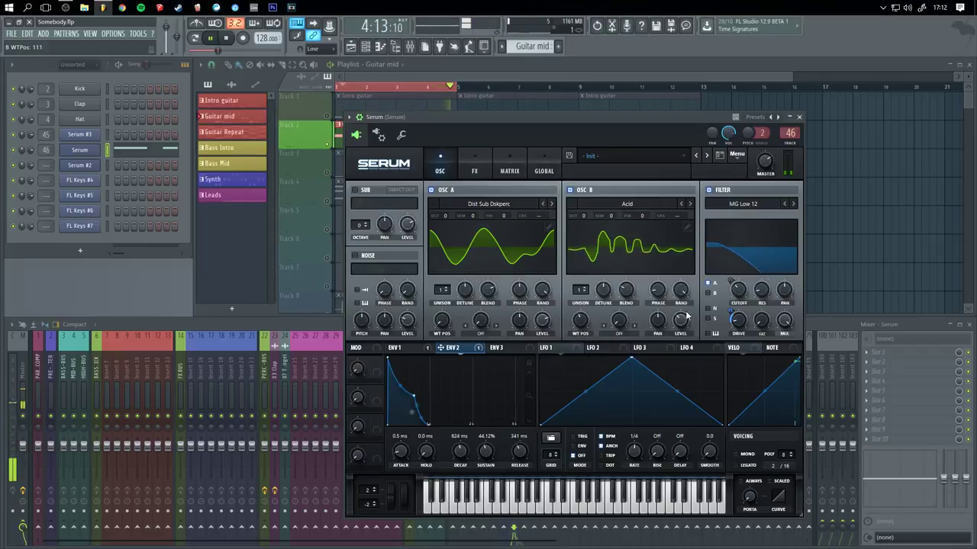
left_click(570, 189)
- Review the effects and modulation assignments, and adjust the amount of Envelope 1's modulation of the filter cutoff during playback
left_click(474, 171)
left_click(510, 171)
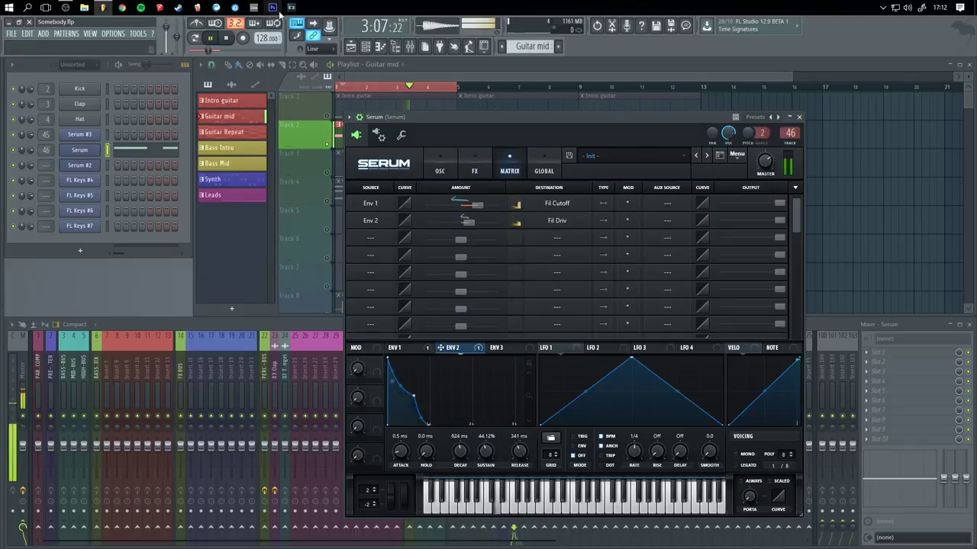
left_click(230, 38)
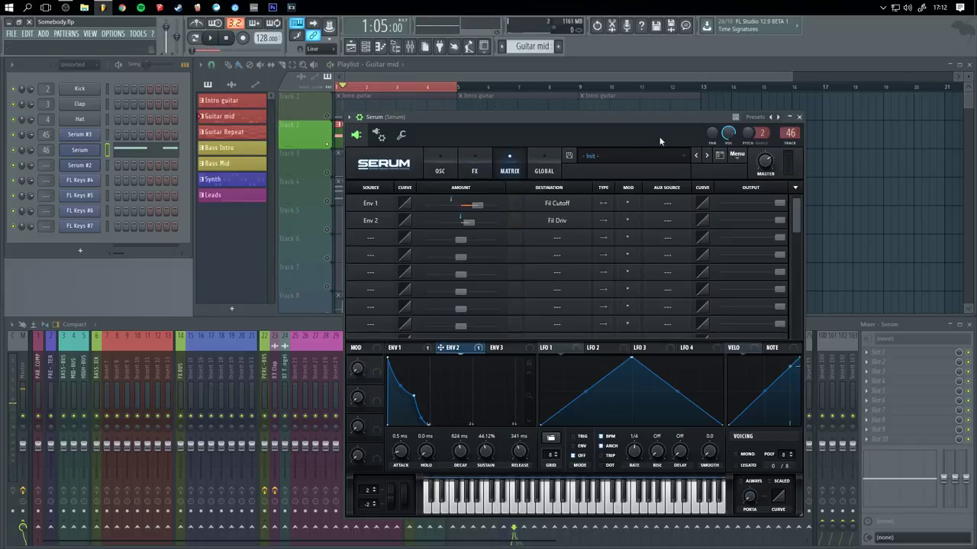
left_click(479, 164)
left_click(506, 161)
left_click(478, 162)
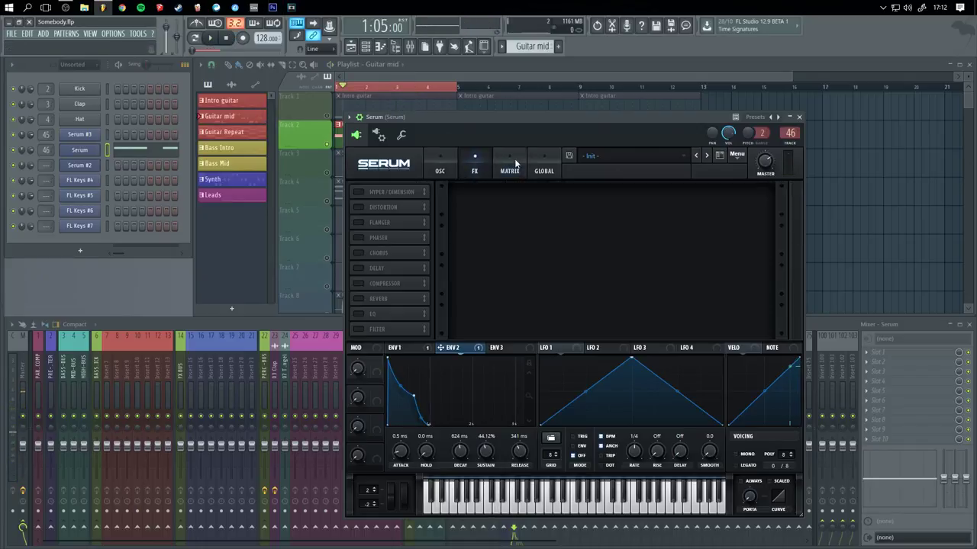
left_click(514, 163)
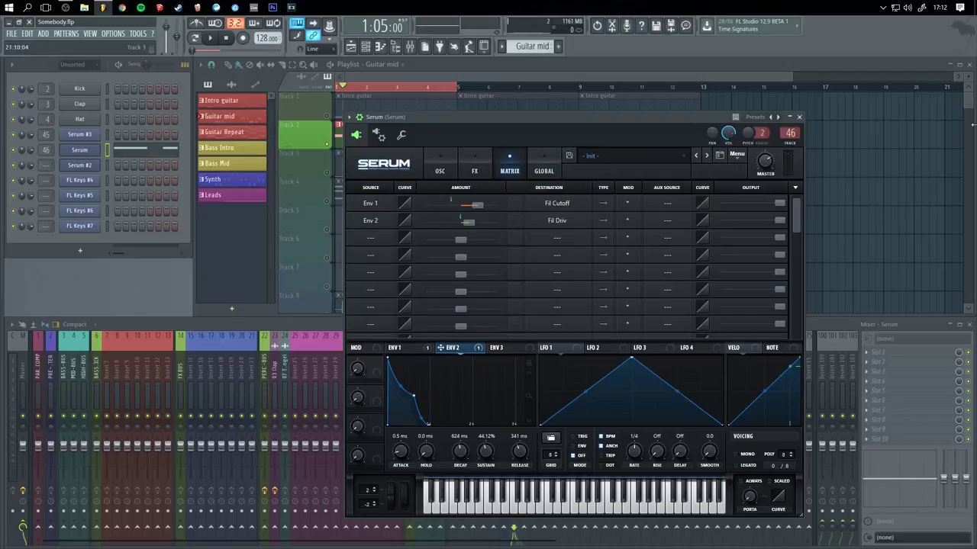
key("space")
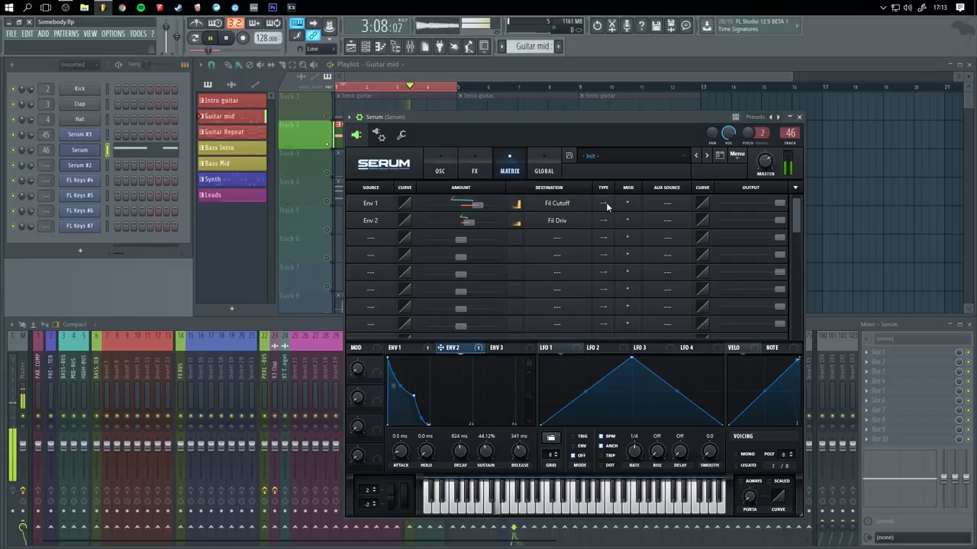
mouse_move(482, 206)
left_mouse_down()
mouse_move(500, 209)
mouse_move(434, 209)
mouse_move(473, 205)
left_mouse_up()
- Enable the EQ effect, switch its low band to the low-cut shape and adjust that band's frequency and Q during playback
left_click(474, 171)
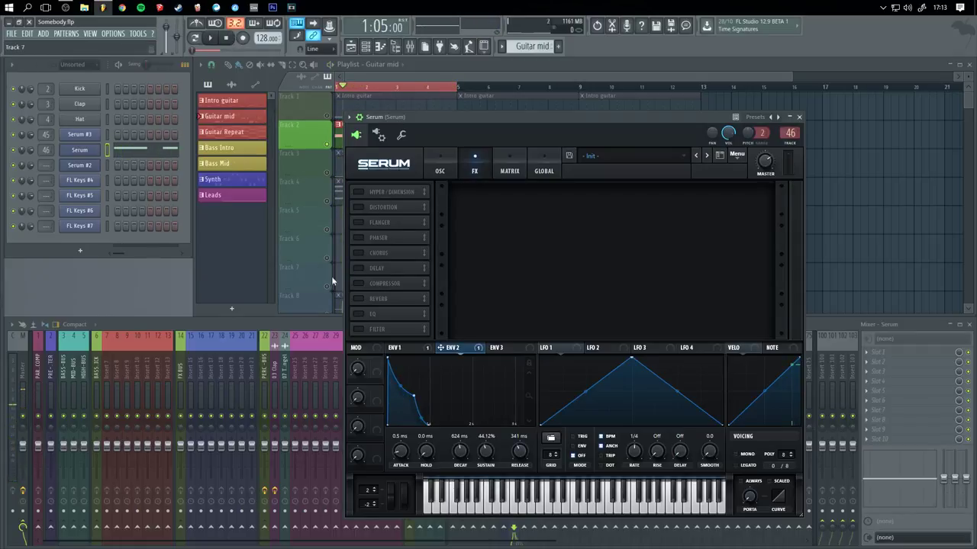
left_click(363, 313)
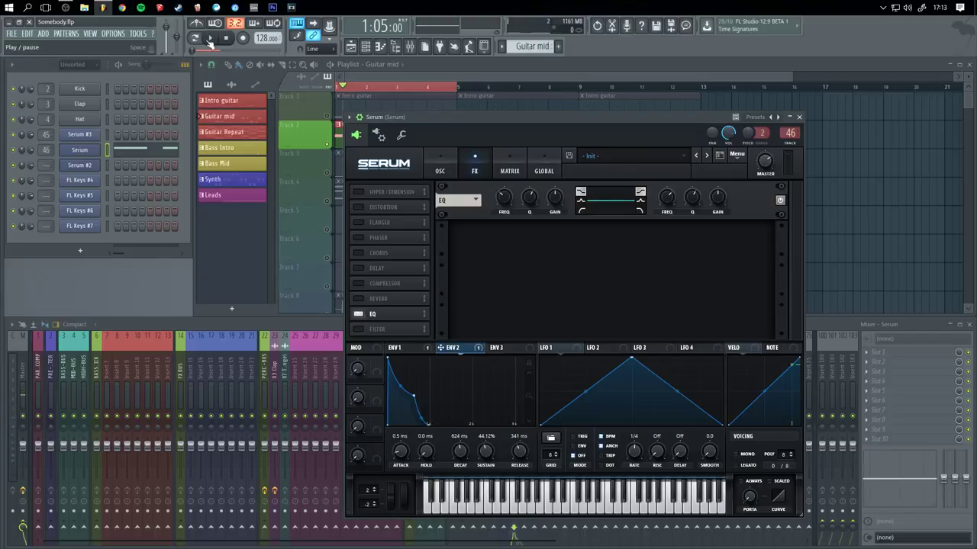
left_click(210, 39)
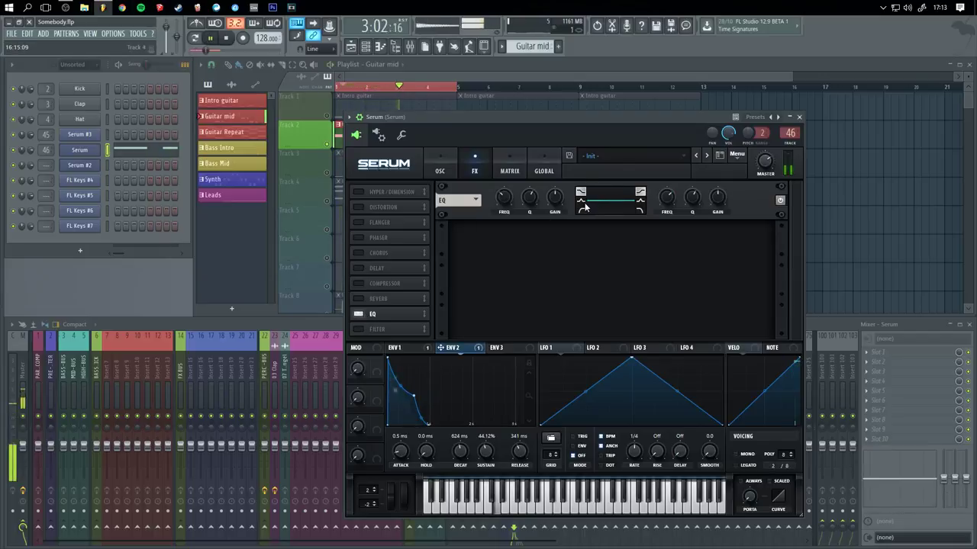
left_click(581, 210)
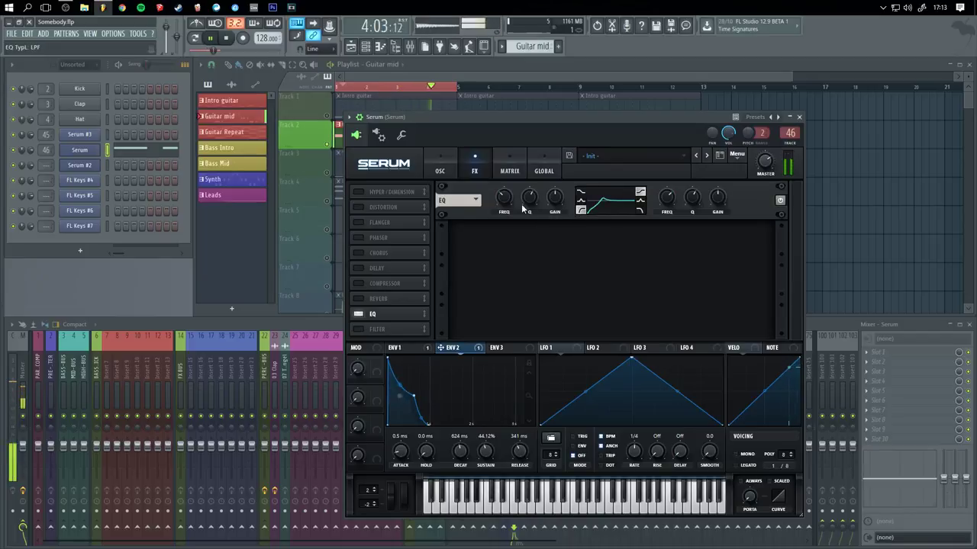
left_click_drag(503, 198, 542, 237)
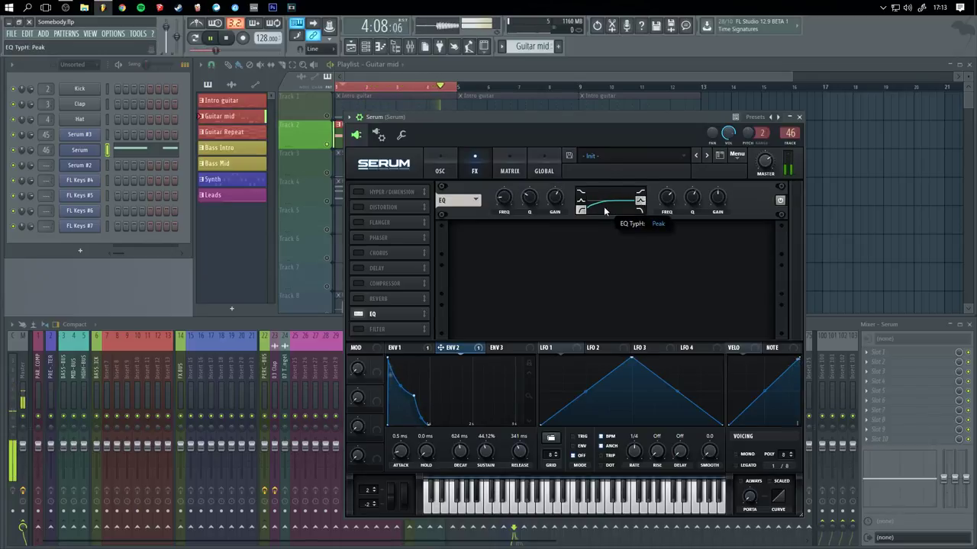
- Set the EQ's high band type to LPF with its frequency at 3946 Hz
left_click_drag(669, 216, 669, 214)
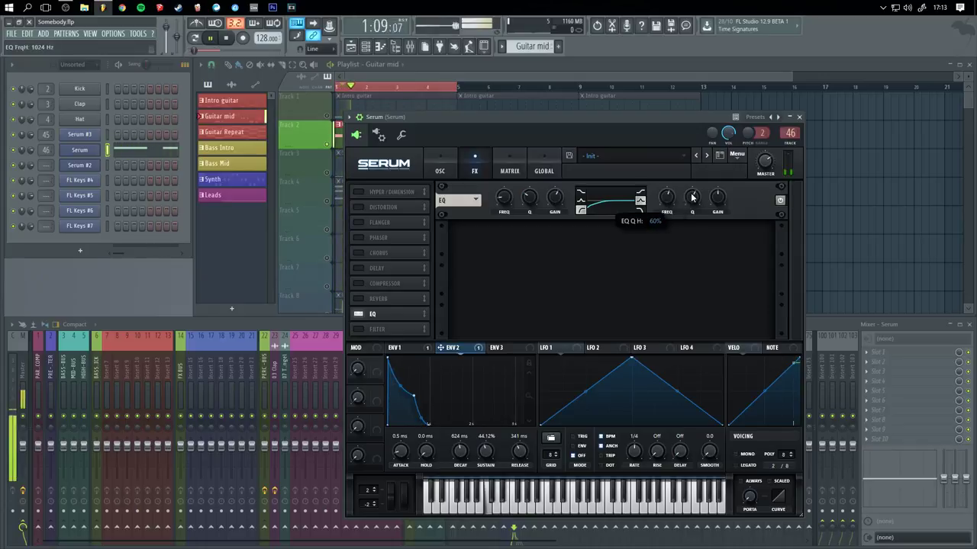
left_click(643, 210)
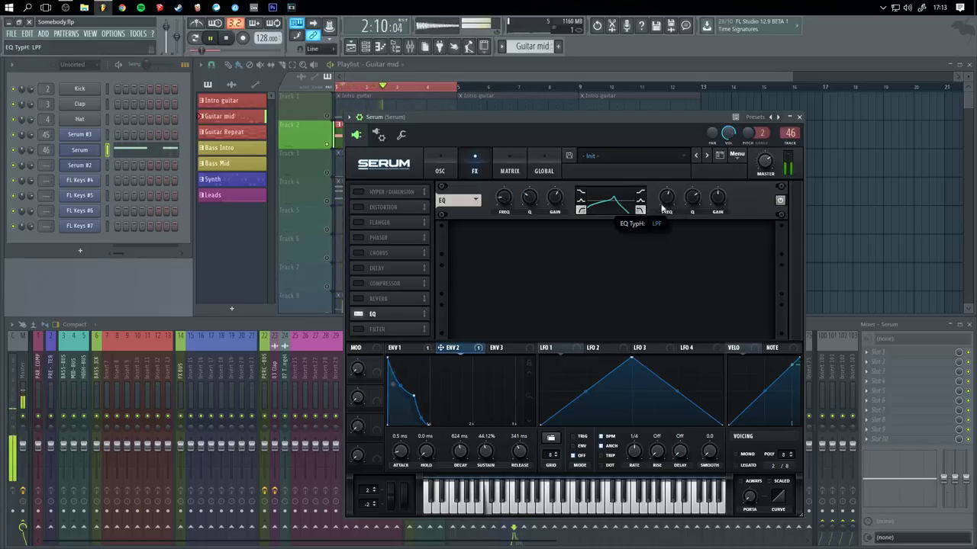
mouse_move(667, 200)
left_mouse_down()
mouse_move(668, 167)
mouse_move(694, 196)
mouse_move(716, 193)
mouse_move(665, 215)
left_mouse_up()
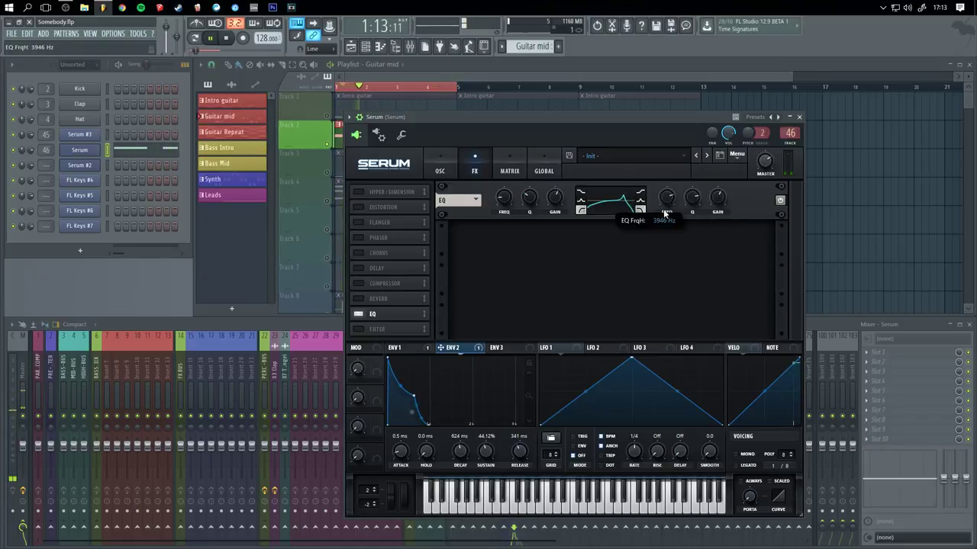
- Try the compressor with a threshold of -17.6 dB and disable it
left_click(359, 284)
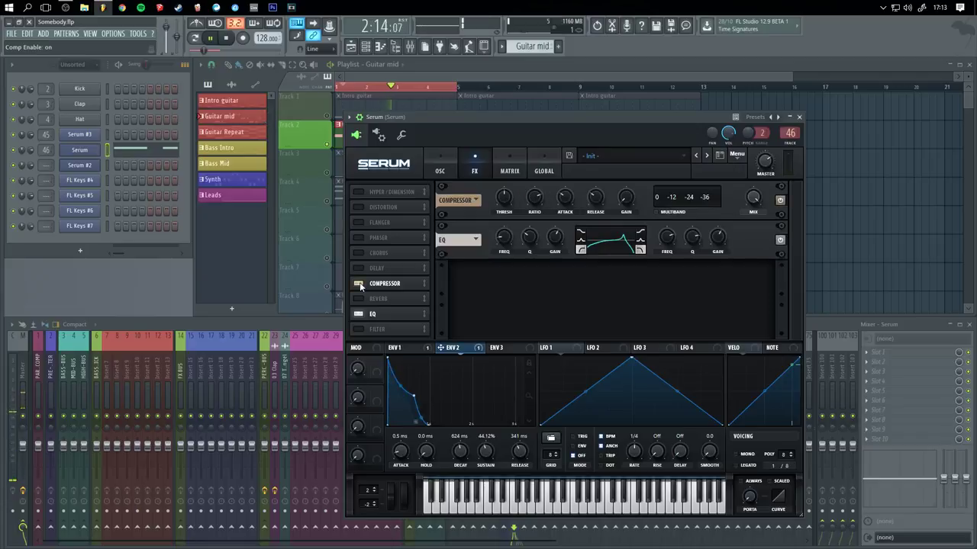
mouse_move(503, 206)
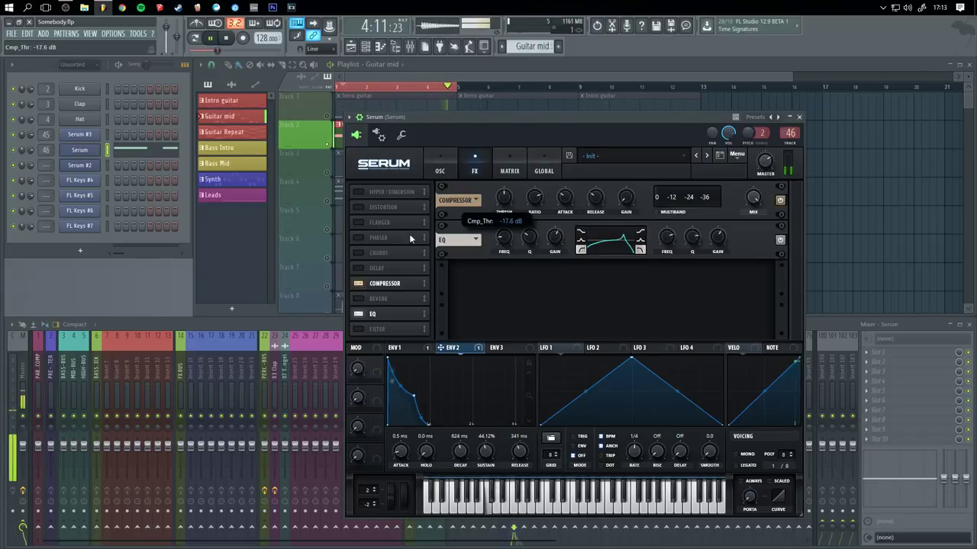
left_click(358, 284)
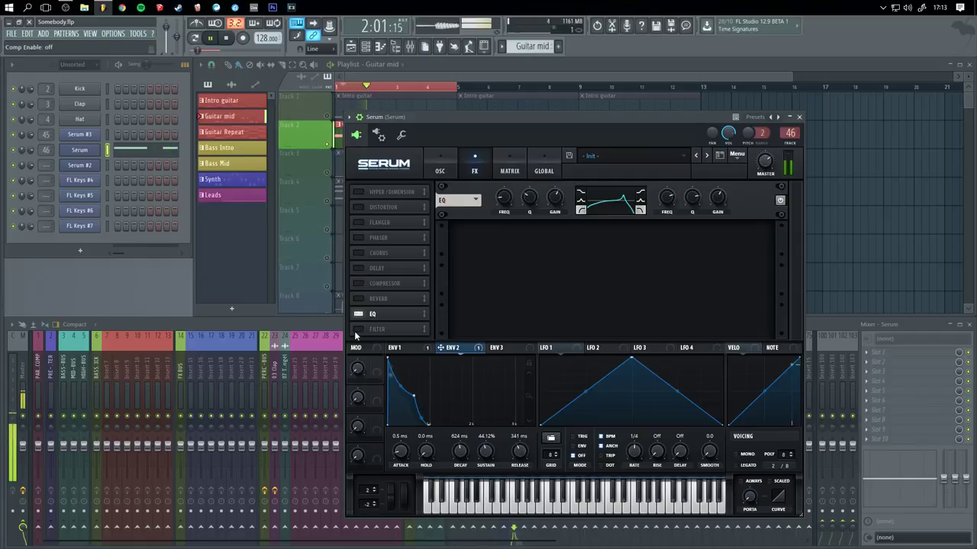
- Enable the Reverb effect in Hall mode, and try the Delay effect before disabling it again
left_click(358, 298)
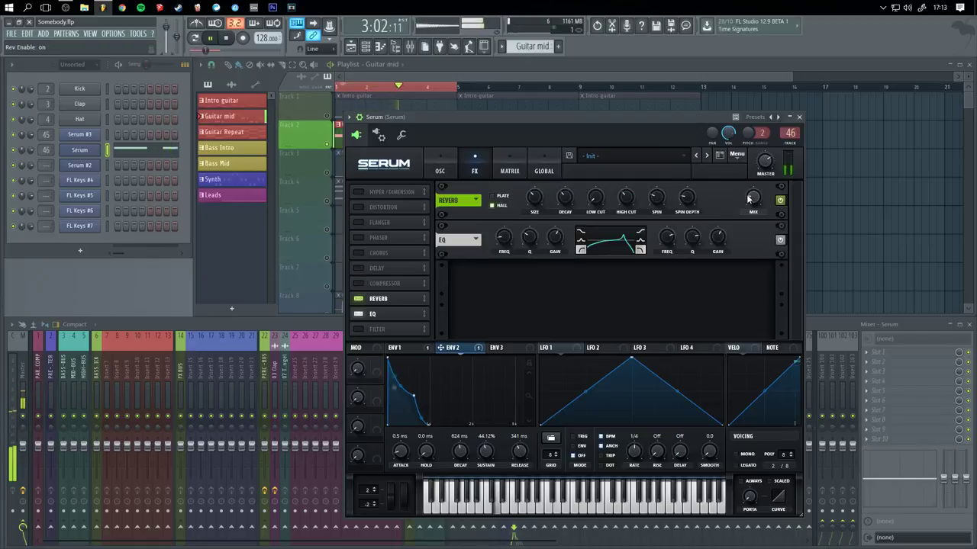
left_click(363, 268)
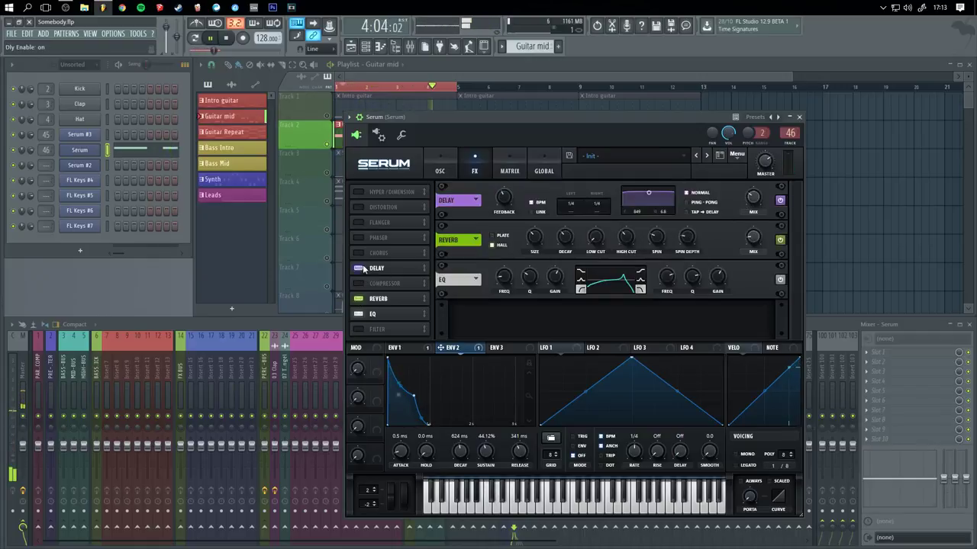
left_click(358, 268)
- Enable the Chorus effect with a rate of 0.02 Hz and set the reverb size to 44%
left_click(358, 253)
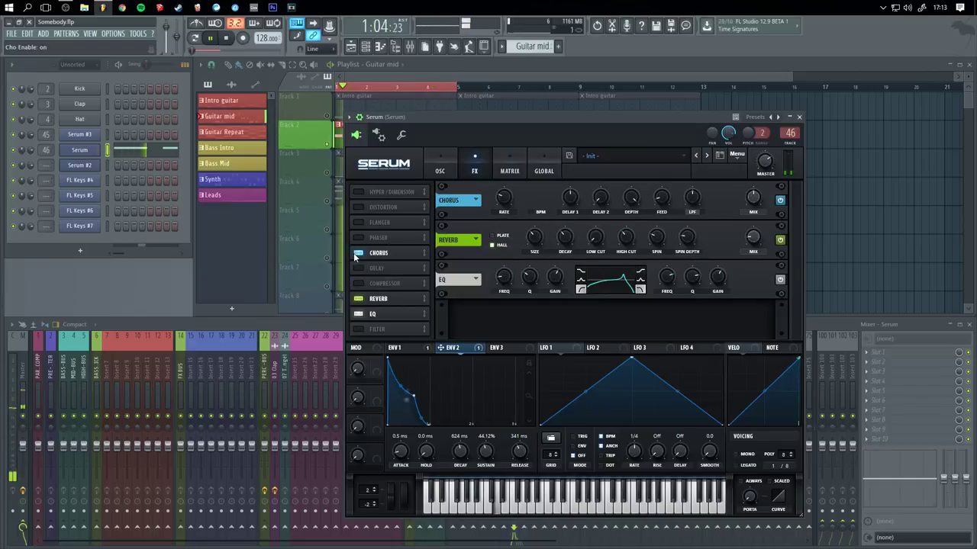
mouse_move(503, 199)
left_mouse_down()
mouse_move(513, 153)
mouse_move(516, 219)
mouse_move(503, 208)
left_mouse_up()
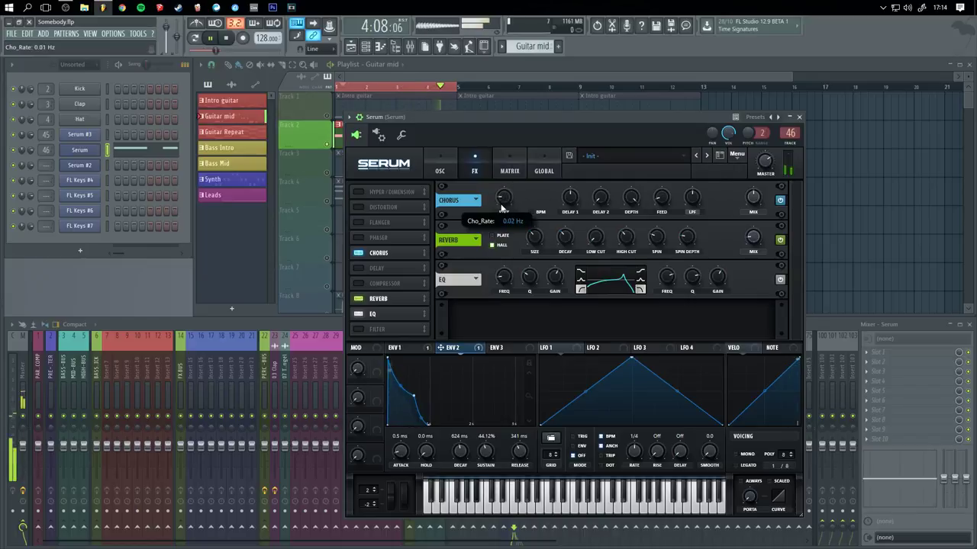
left_click_drag(533, 239, 534, 237)
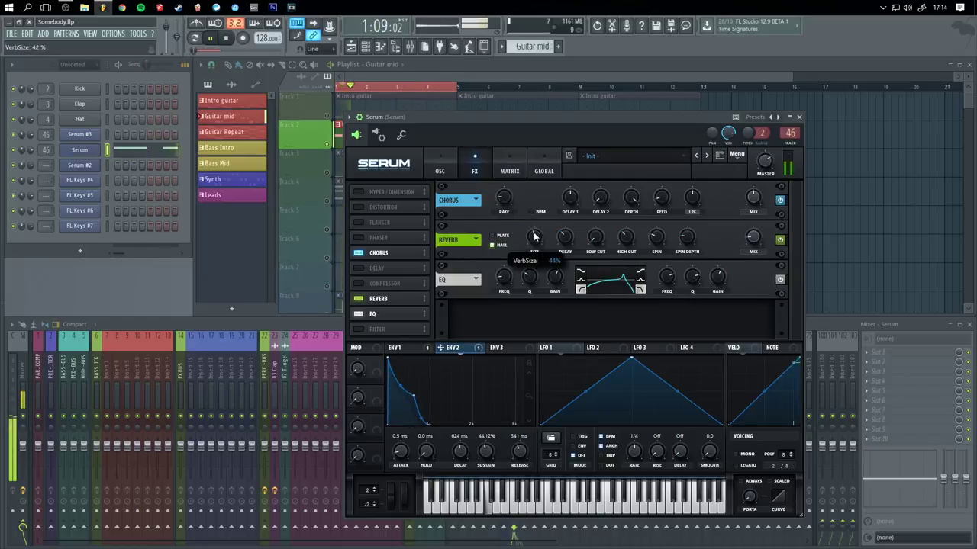
- Try the Distortion effect, and enable Hyper/Dimension with Hyper detune at 0%, unison at 2 and mix at 35%
left_click(358, 207)
left_click(358, 207)
left_click(357, 191)
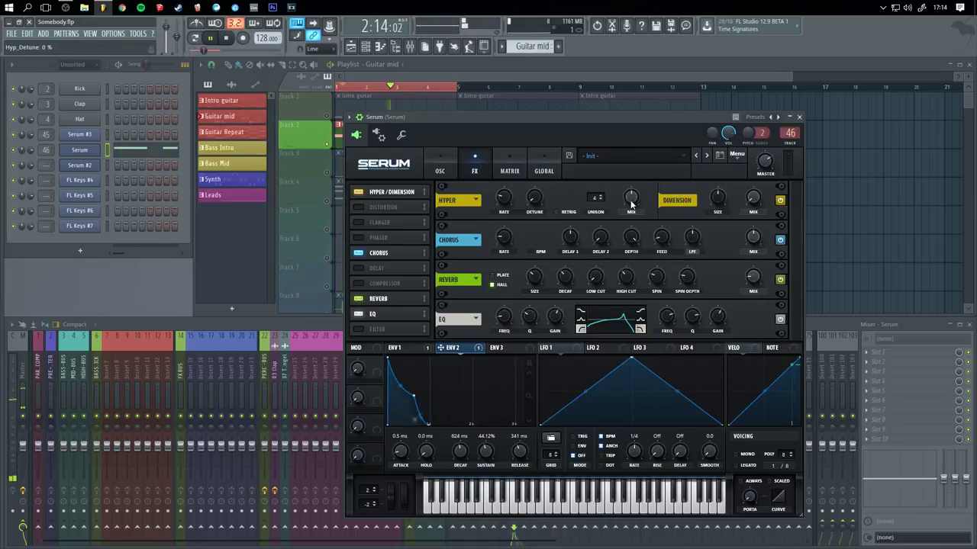
left_click_drag(631, 203, 633, 189)
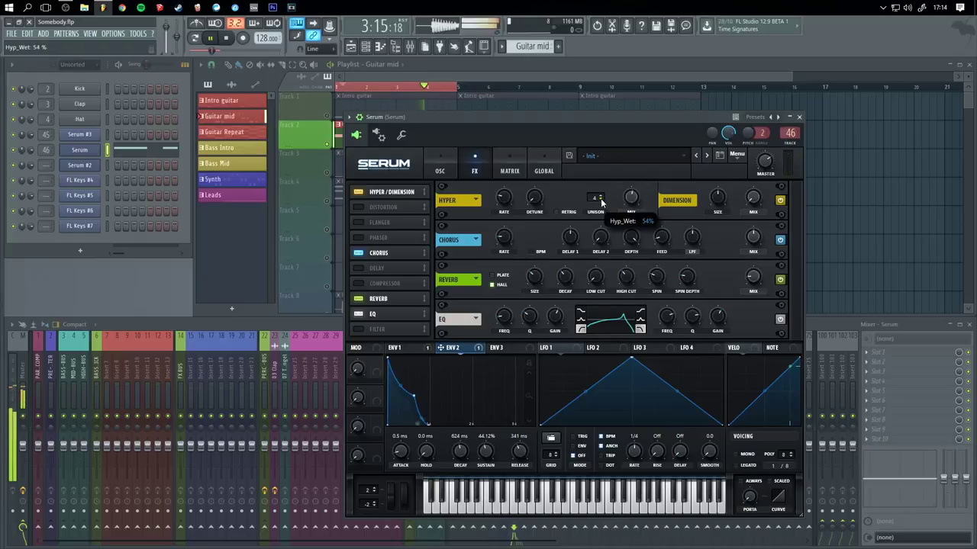
left_click(600, 200)
left_click_drag(627, 200, 630, 206)
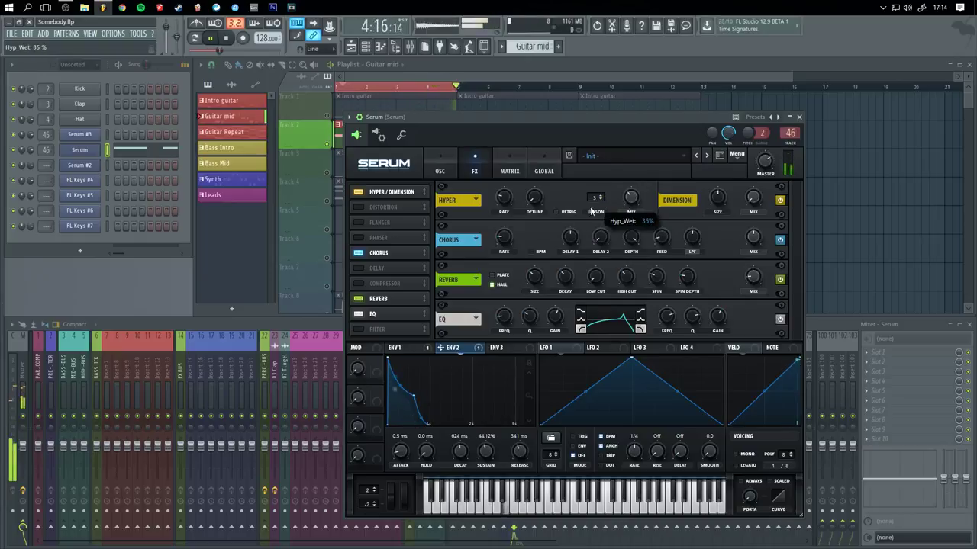
left_click(602, 200)
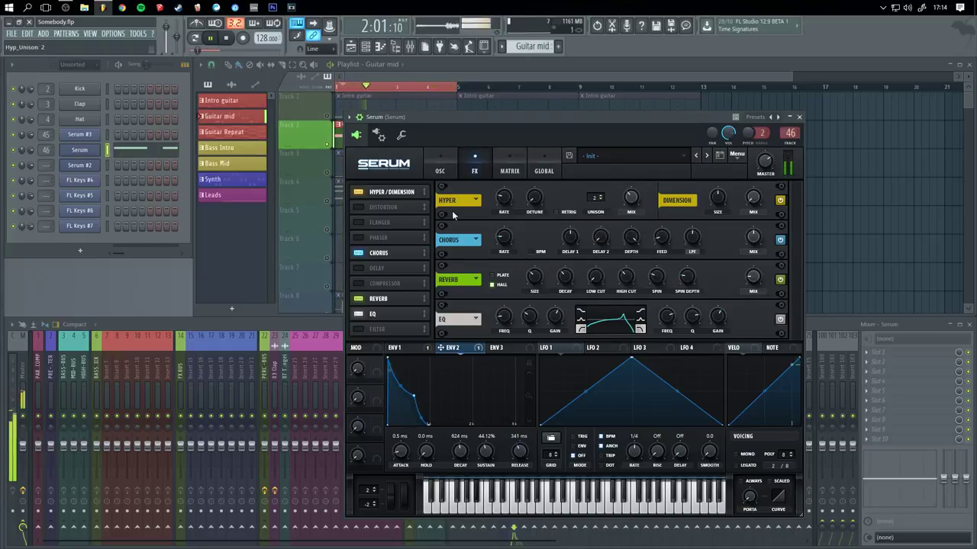
- Return to the oscillator view and set Envelope 2's decay to 489 ms and sustain to 53.68%
left_click_drag(657, 117, 717, 98)
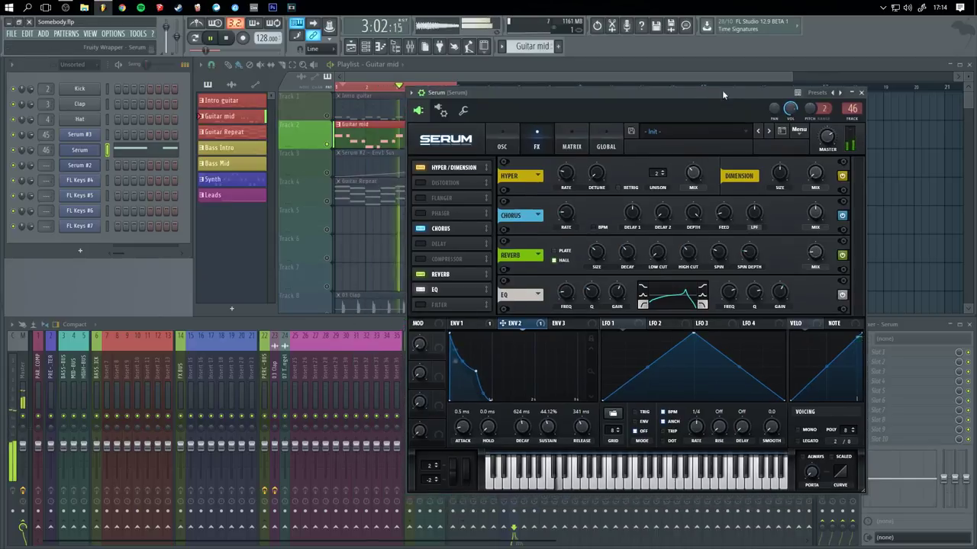
left_click(500, 150)
mouse_move(473, 377)
left_mouse_down()
mouse_move(475, 367)
mouse_move(466, 370)
left_mouse_up()
- Audition several wavetables on oscillator A during playback and choose Evolution
left_click(610, 184)
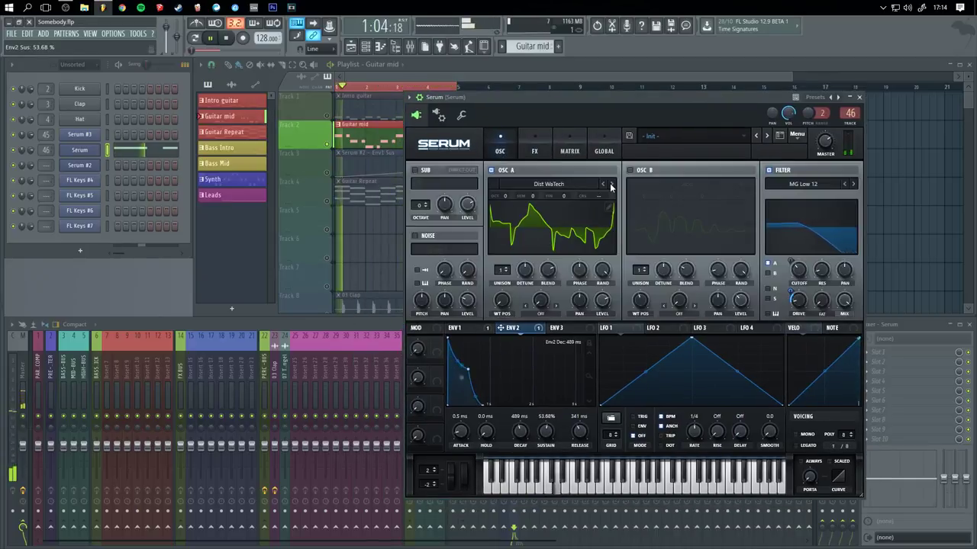
left_click(611, 185)
left_click(612, 185)
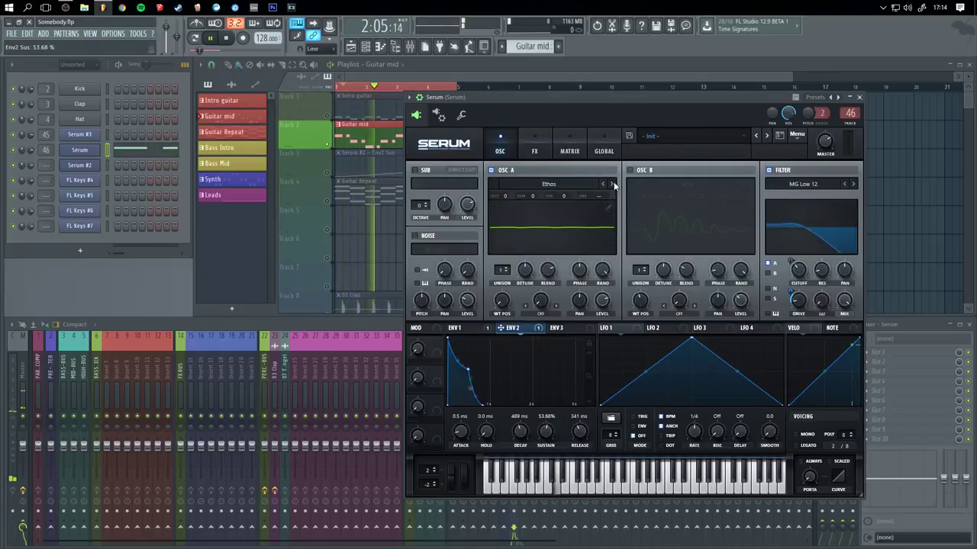
left_click(612, 184)
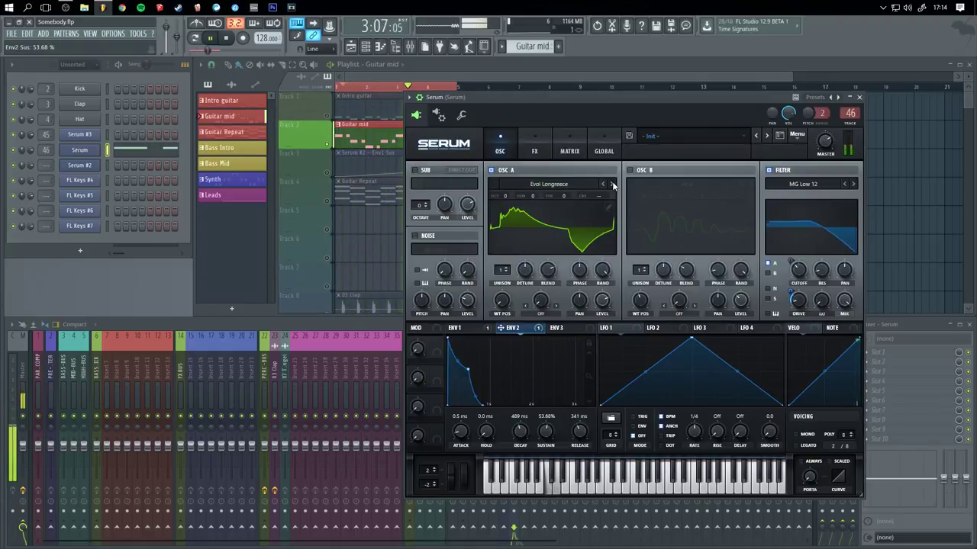
left_click(612, 184)
left_click(612, 185)
left_click(611, 184)
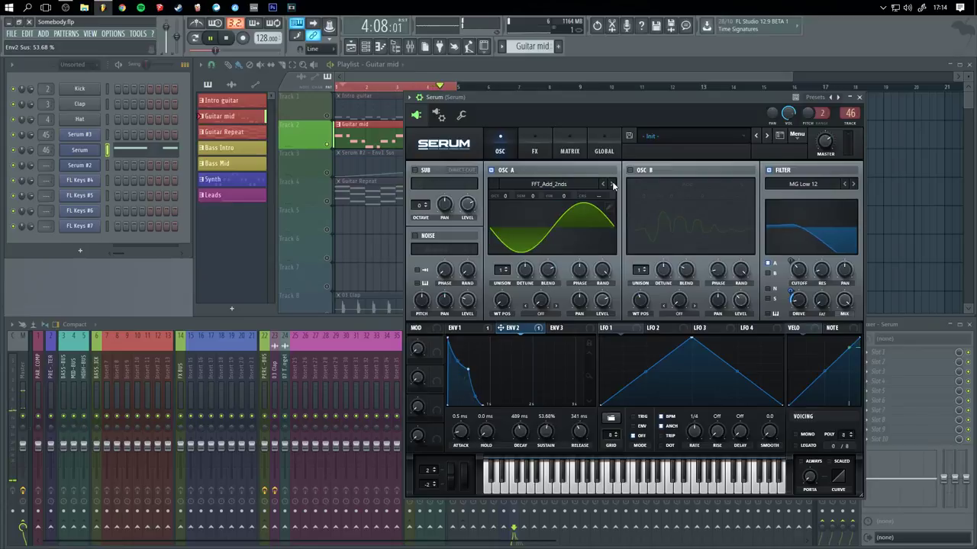
left_click(602, 185)
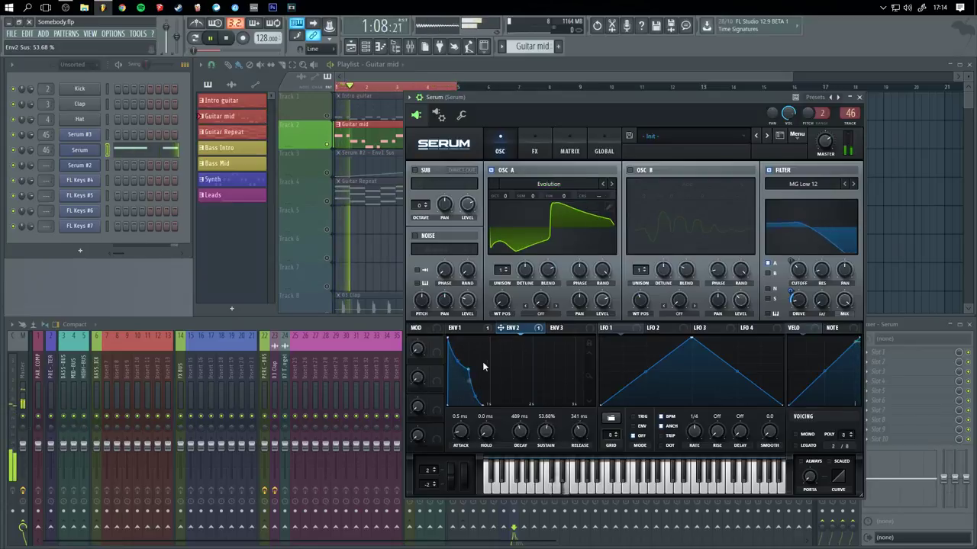
- Reshape Envelopes 1 and 2 with decays of 454 ms and 672 ms, set the filter drive to 32% and fine-tune the cutoff
mouse_move(467, 369)
left_mouse_down()
mouse_move(524, 371)
mouse_move(535, 345)
mouse_move(464, 375)
mouse_move(473, 374)
mouse_move(478, 343)
mouse_move(483, 403)
mouse_move(474, 417)
mouse_move(487, 405)
mouse_move(467, 388)
mouse_move(452, 405)
mouse_move(476, 364)
mouse_move(466, 383)
left_mouse_up()
left_click(473, 333)
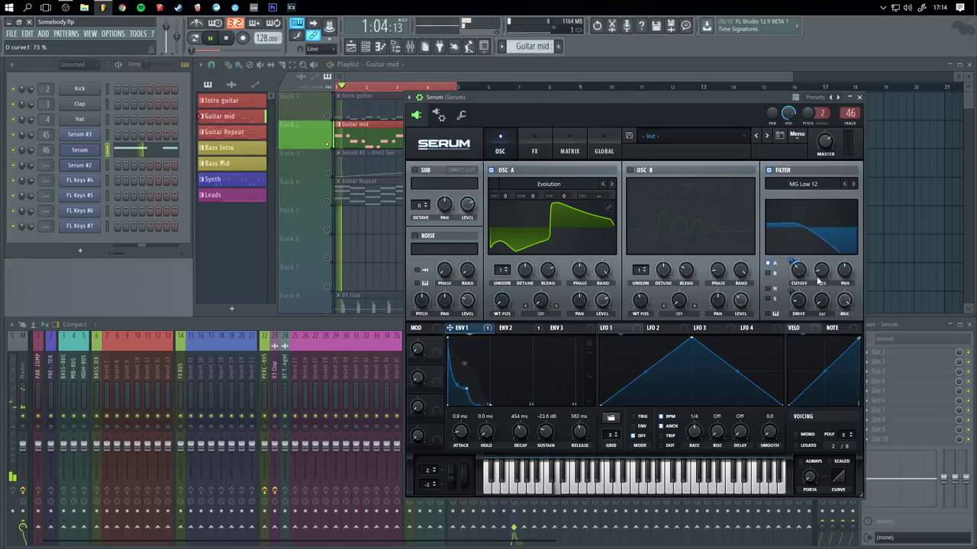
left_click_drag(798, 273, 796, 274)
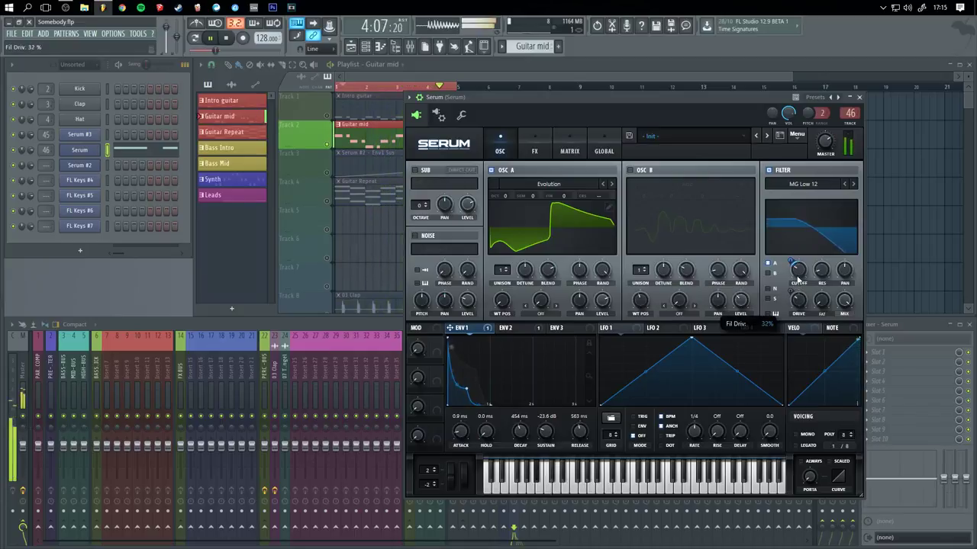
left_click_drag(799, 272, 799, 270)
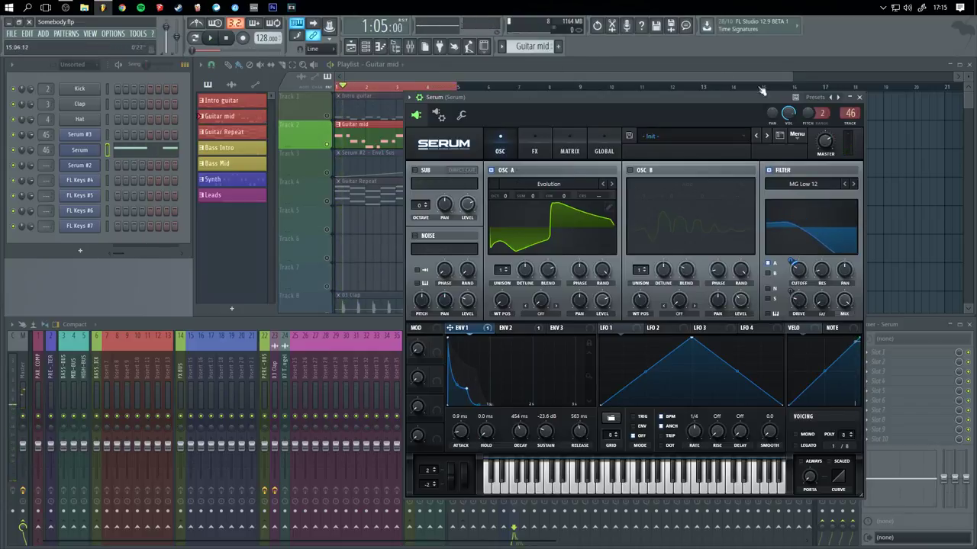
- Review the finished patch's effects chain, modulation assignments, oscillator settings and both envelopes
left_click(525, 151)
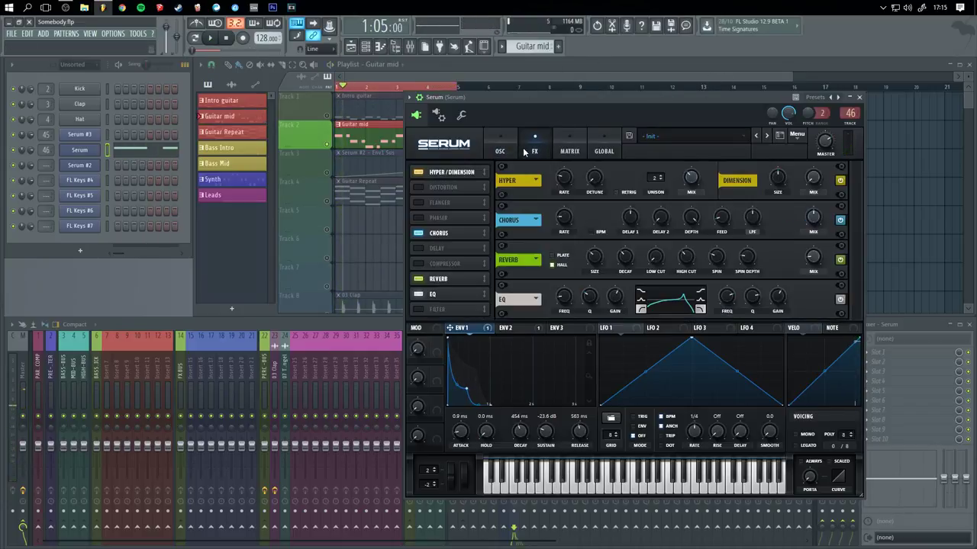
left_click(570, 151)
left_click(503, 153)
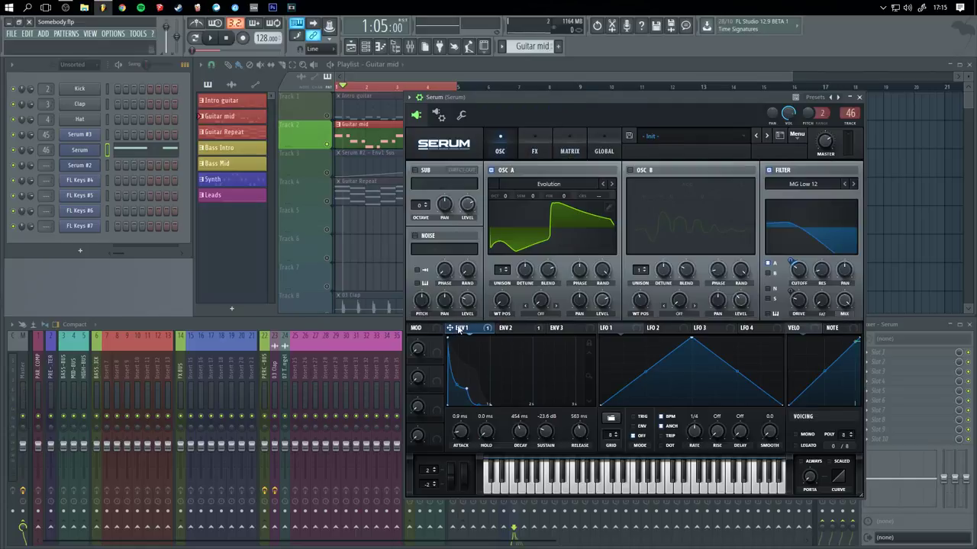
left_click(522, 329)
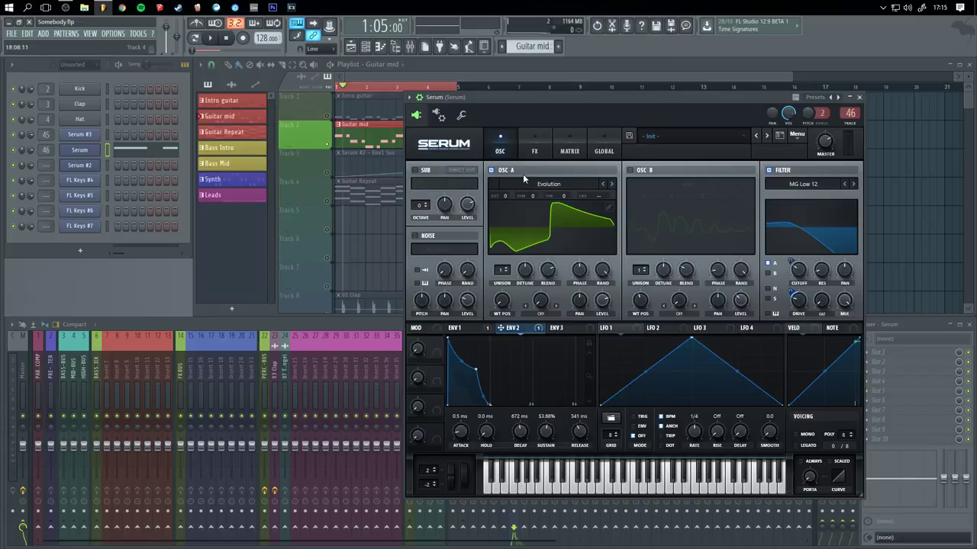
left_click(534, 143)
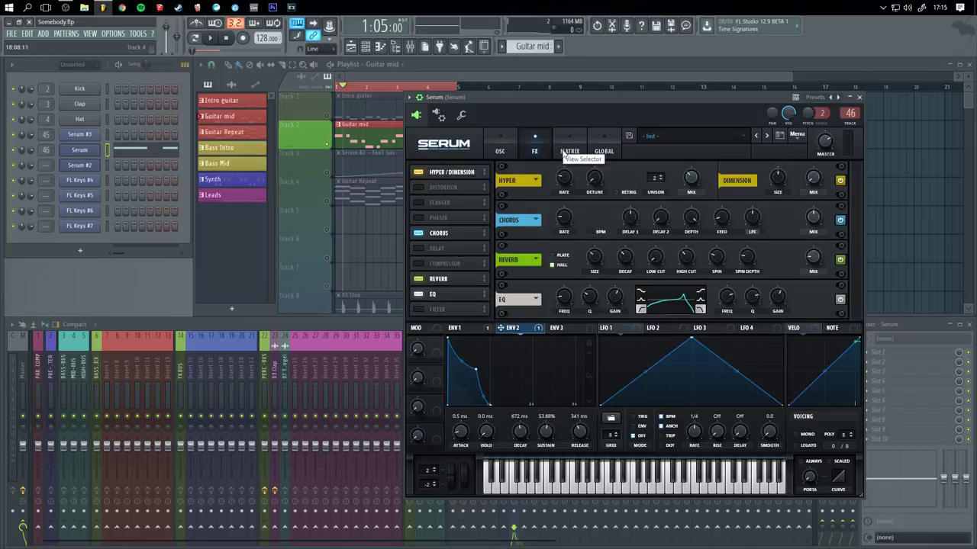
left_click(559, 143)
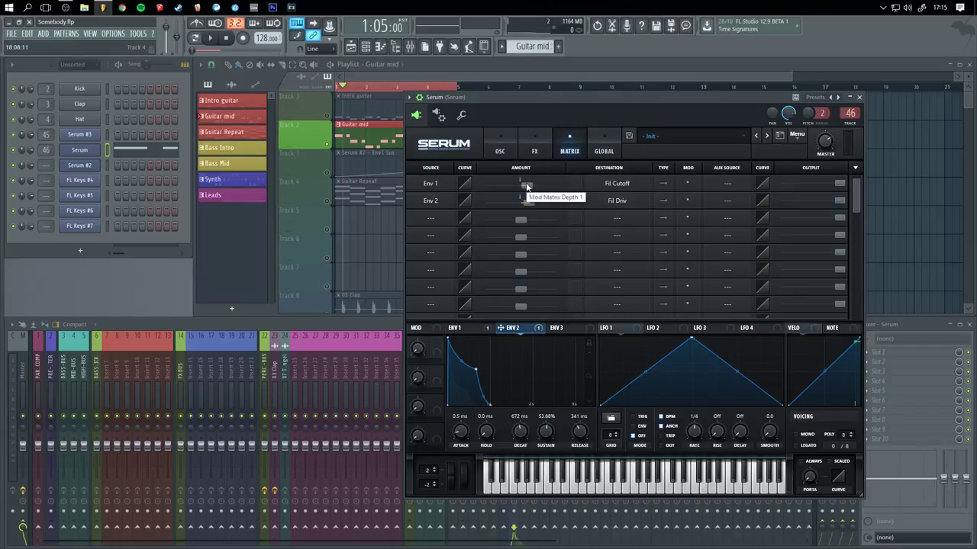
left_click(500, 145)
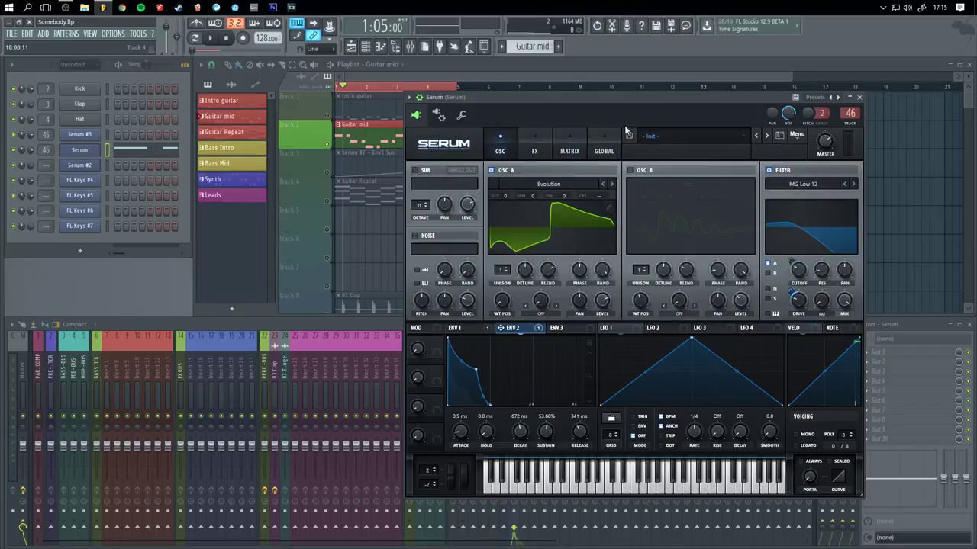
- Move the Serum window back over the middle of the playlist and mixer
left_click_drag(521, 97, 464, 116)
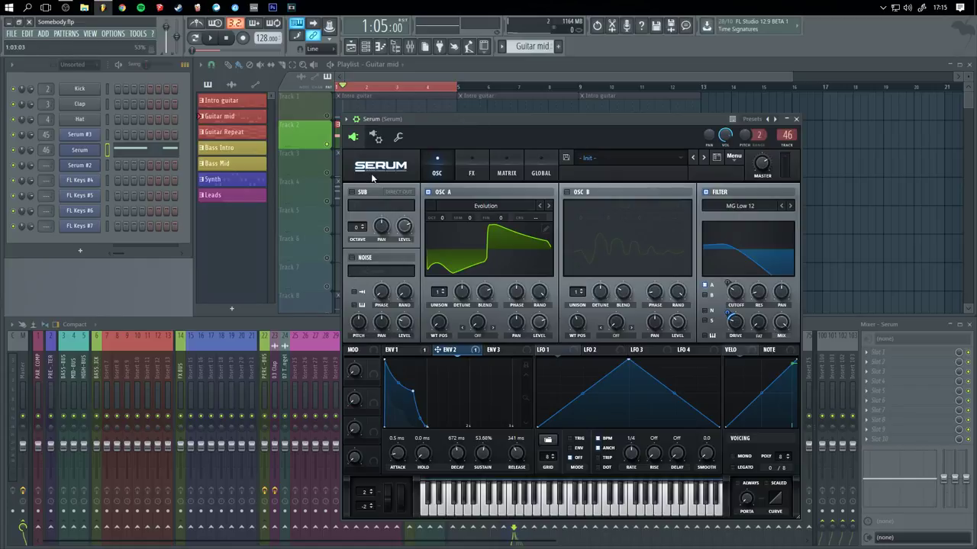
left_click(372, 177)
left_click(459, 136)
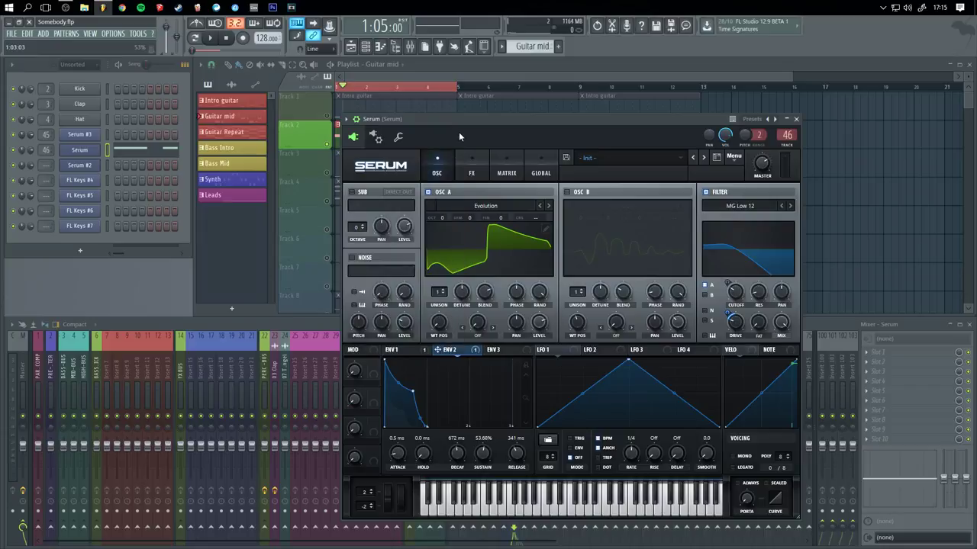